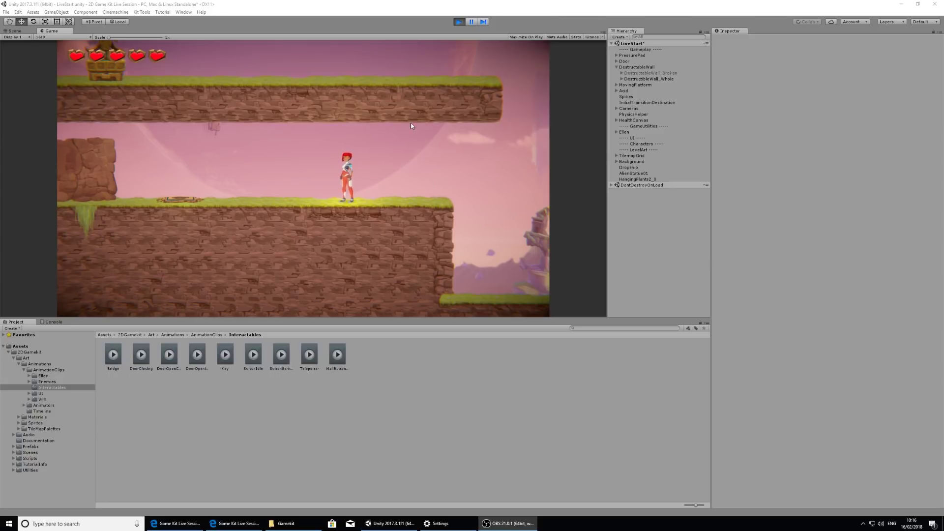
Step: Exit Play mode to get back to editing the LiveStart level
{"action": "left_click", "coordinate": [458, 21]}
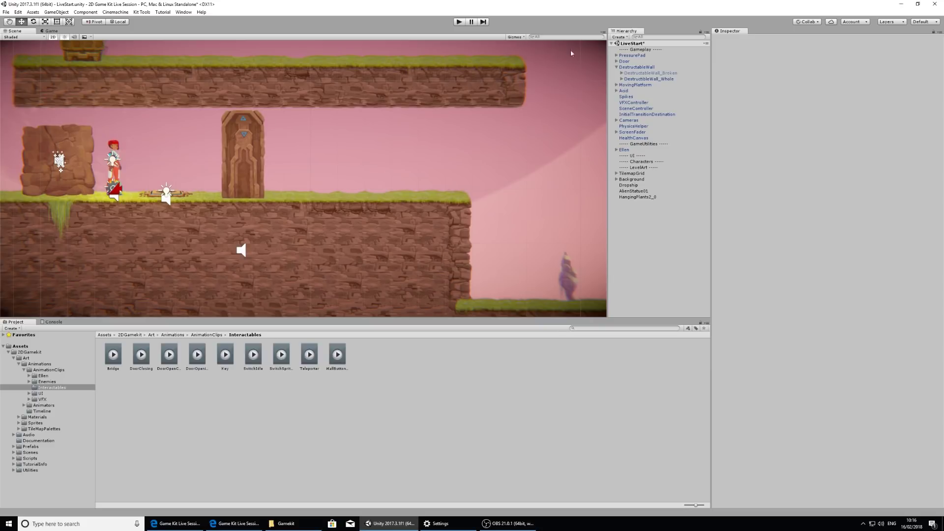
Step: Select Ellen and the Cameras together and move them right beside the door
{"action": "left_click", "coordinate": [624, 150]}
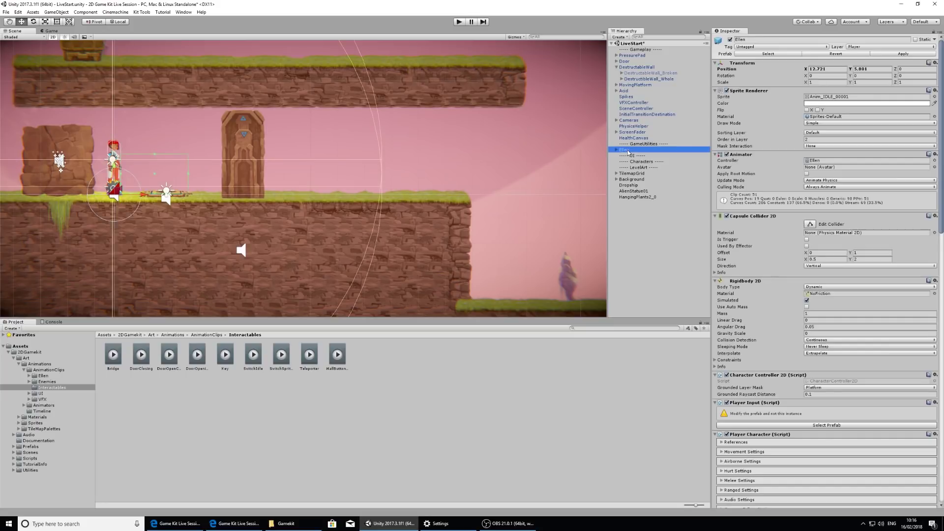
{"action": "left_click", "coordinate": [630, 120], "text": "ctrl"}
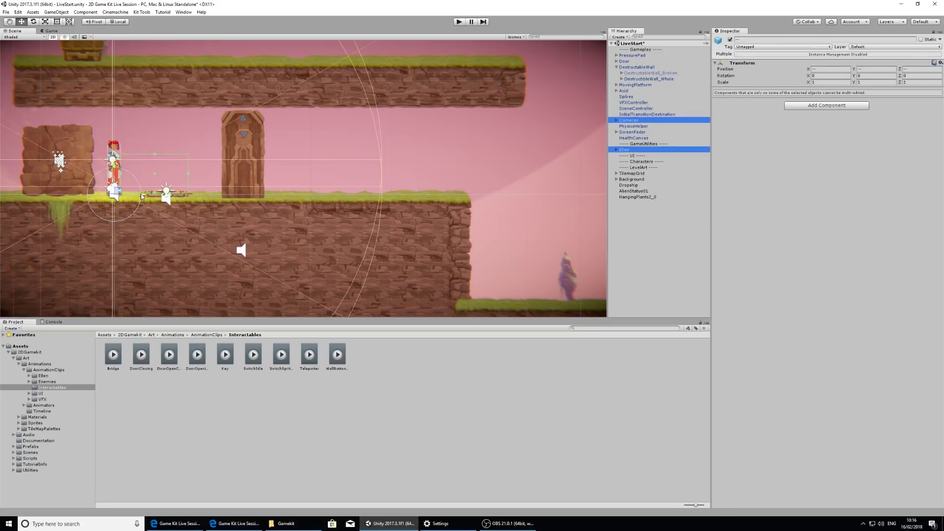
{"action": "left_click_drag", "start_coordinate": [141, 196], "coordinate": [308, 190]}
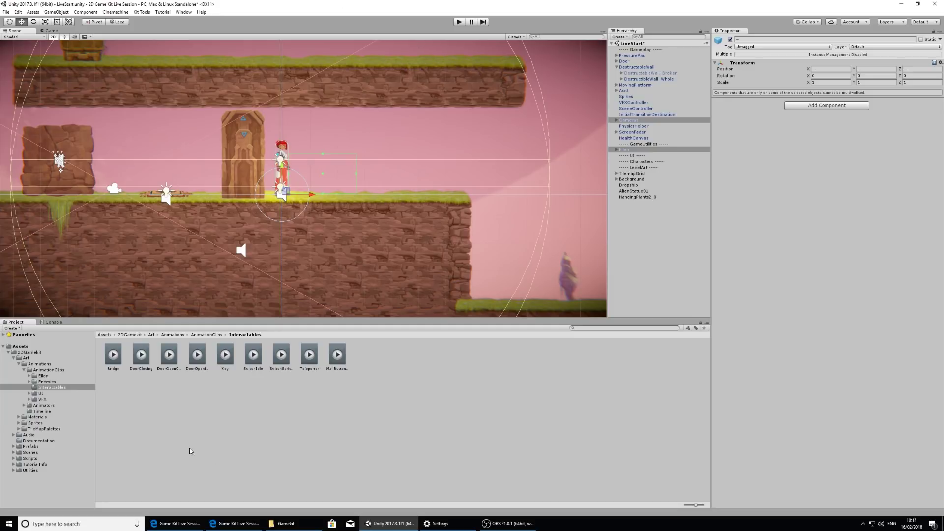
Step: Place the Chomper prefab from Prefabs > Enemies on the grassy ledge right of Ellen
{"action": "left_click", "coordinate": [13, 358]}
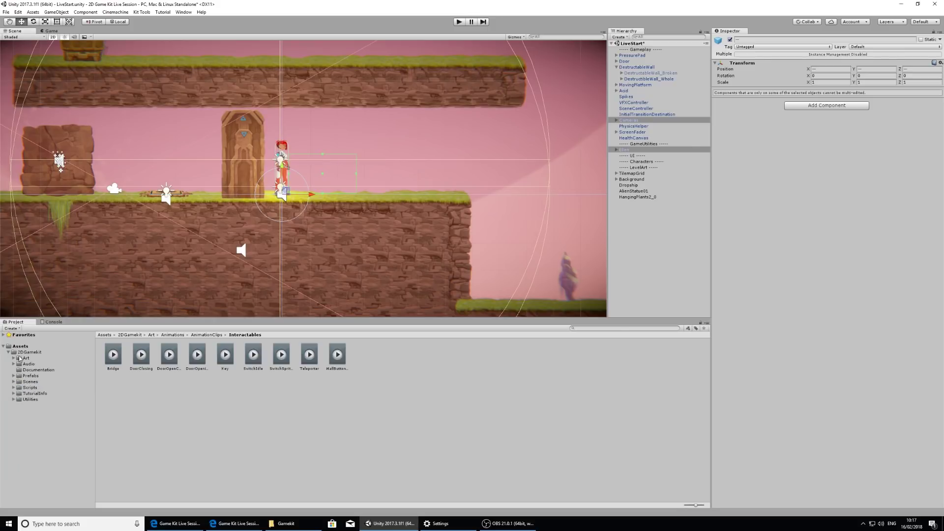
{"action": "left_click", "coordinate": [14, 376]}
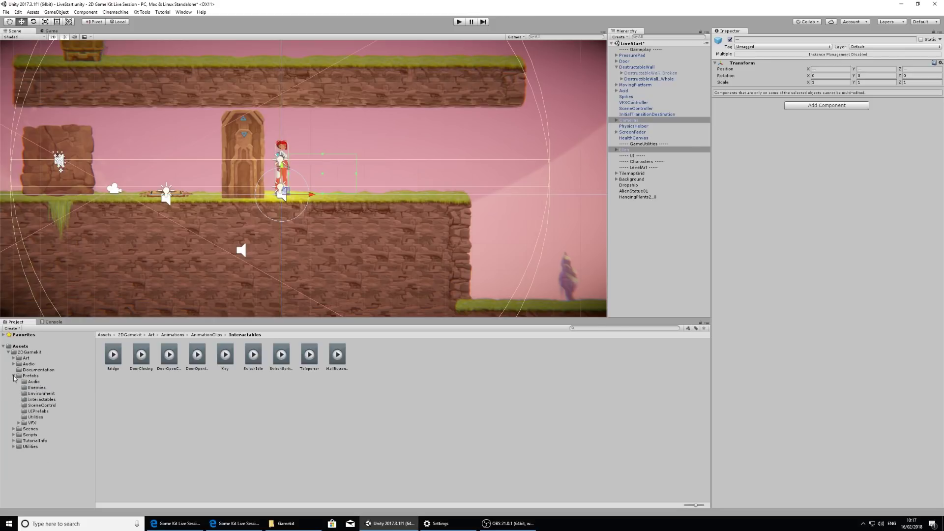
{"action": "left_click", "coordinate": [39, 388]}
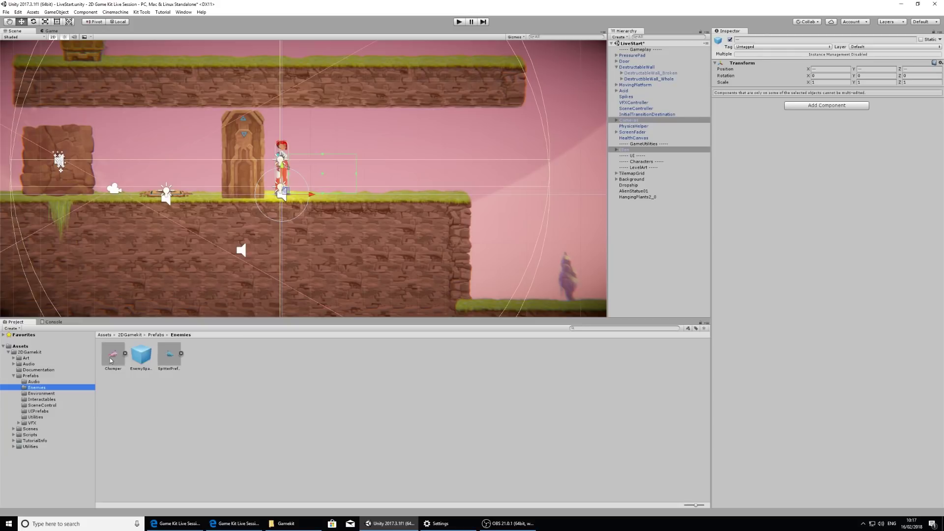
{"action": "left_click_drag", "start_coordinate": [113, 368], "coordinate": [438, 194]}
Step: Play the level and run Ellen left and right to see the Chomper chase her
{"action": "left_click", "coordinate": [459, 22]}
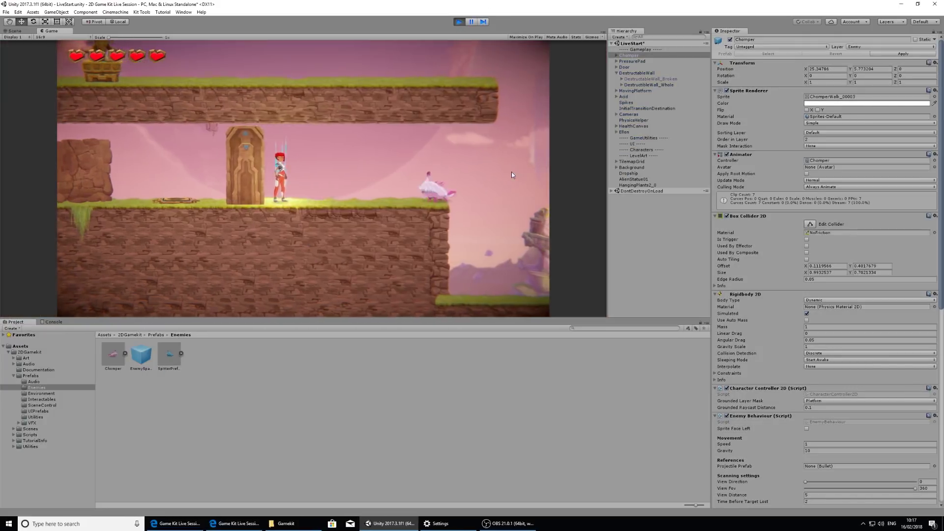
{"action": "key", "text": "a"}
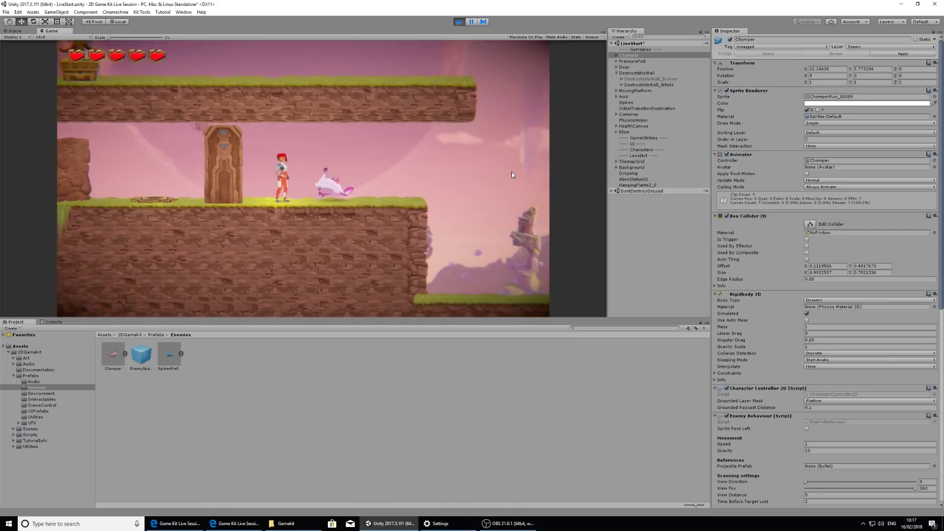
{"action": "key", "text": "d"}
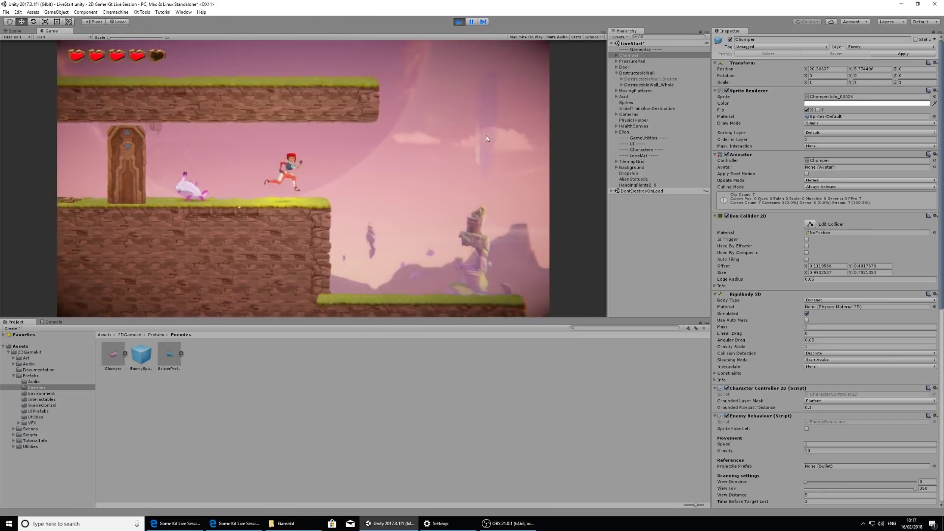
Step: Stop the game and delete the Chomper from the Hierarchy
{"action": "left_click", "coordinate": [459, 21]}
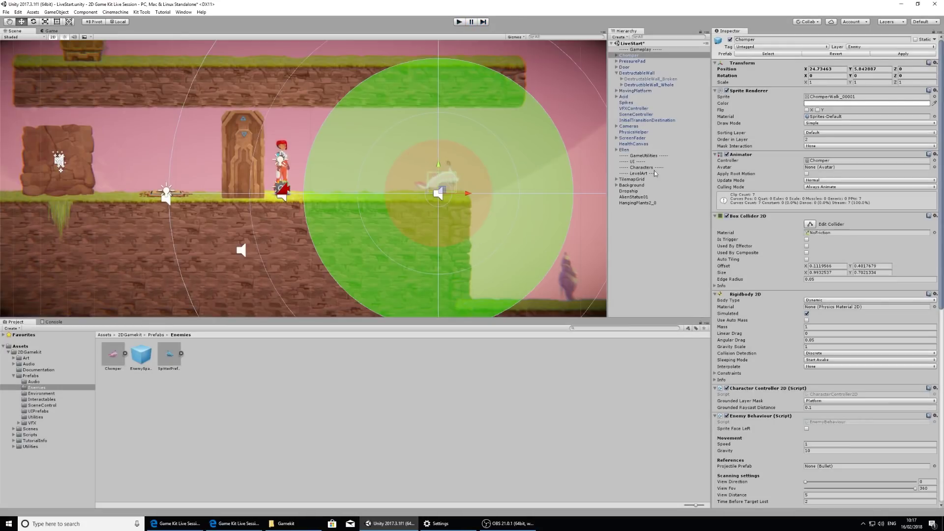
{"action": "left_click", "coordinate": [625, 56]}
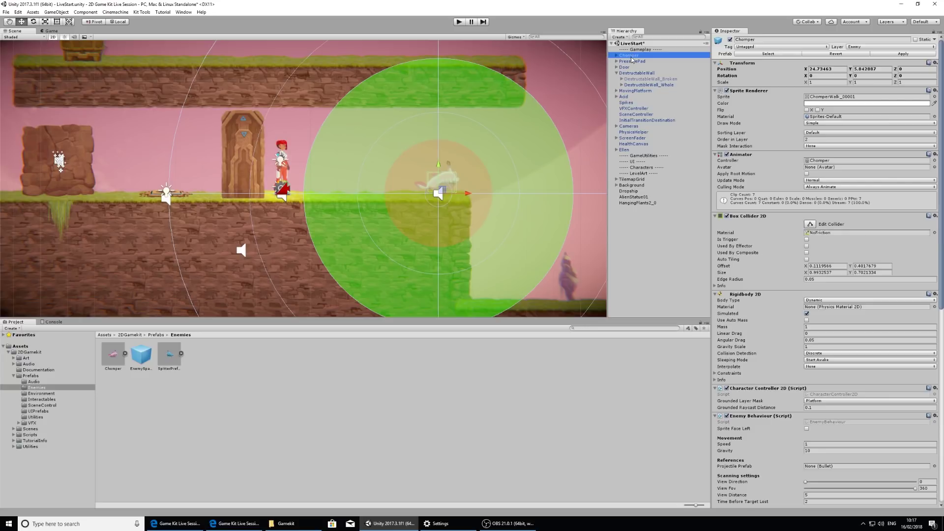
{"action": "key", "text": "Delete"}
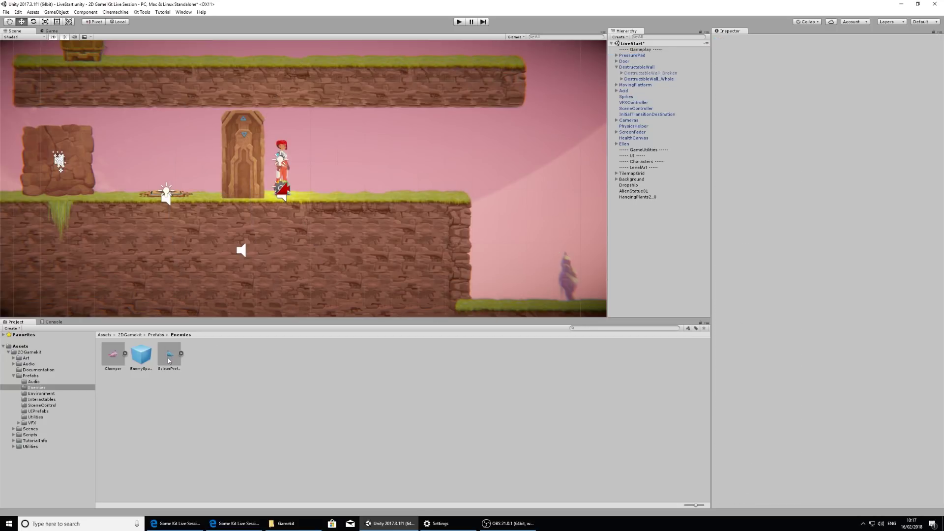
Step: Put the Spitter prefab on the lower grassy ledge to the right
{"action": "scroll", "coordinate": [367, 192], "scroll_direction": "down", "scroll_amount": 2}
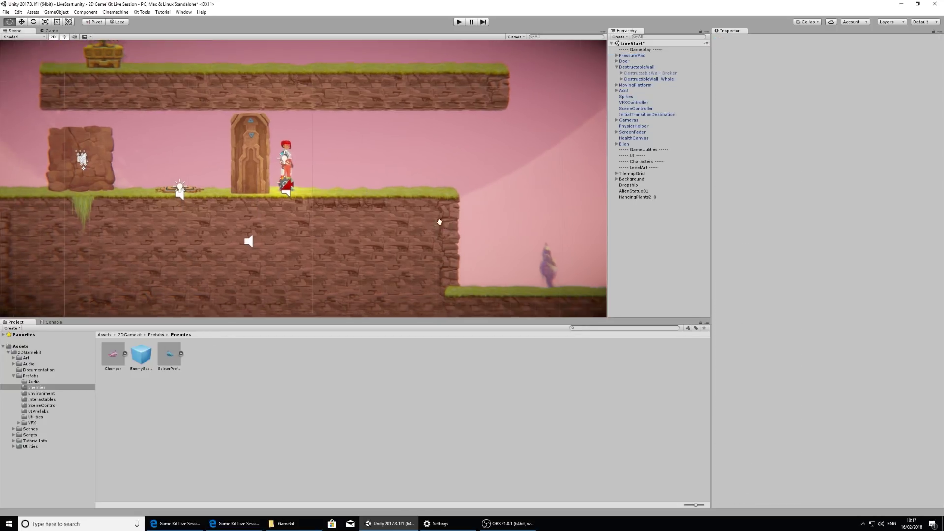
{"action": "middle_click_drag", "start_coordinate": [439, 222], "coordinate": [337, 204]}
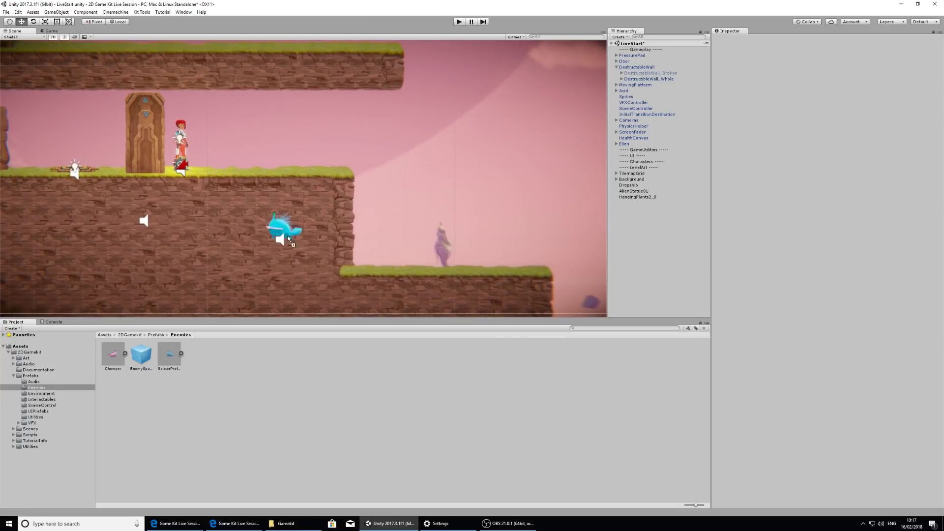
{"action": "left_click_drag", "start_coordinate": [288, 237], "coordinate": [407, 215]}
{"action": "left_click_drag", "start_coordinate": [375, 271], "coordinate": [373, 271]}
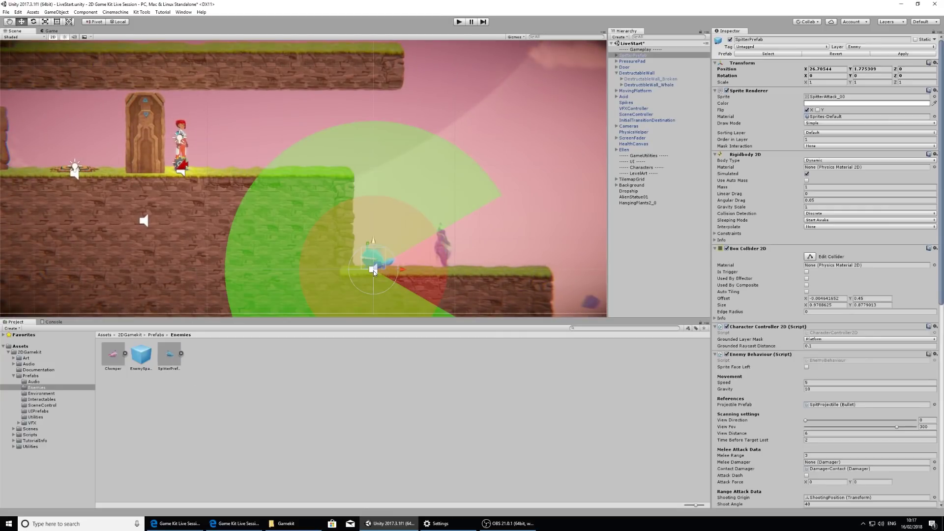
{"action": "scroll", "coordinate": [427, 256], "scroll_direction": "up", "scroll_amount": 3}
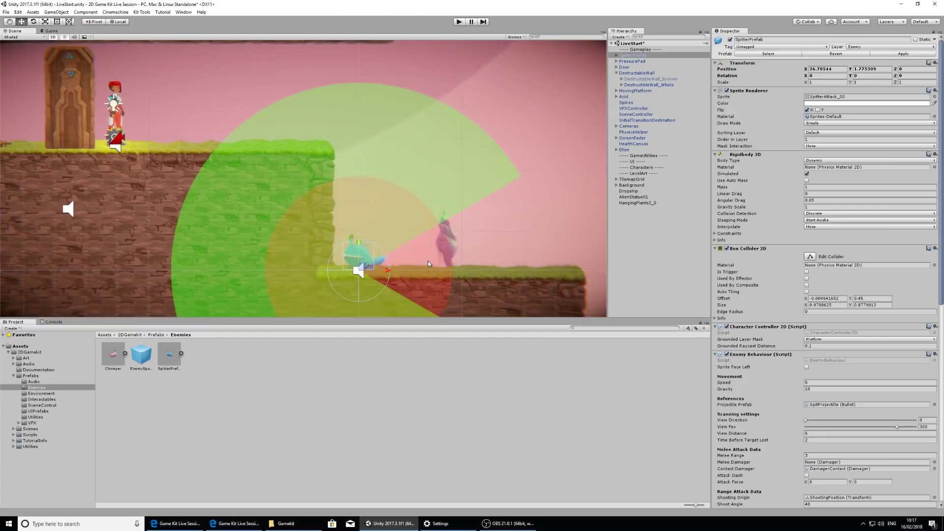
{"action": "middle_click_drag", "start_coordinate": [427, 260], "coordinate": [418, 198]}
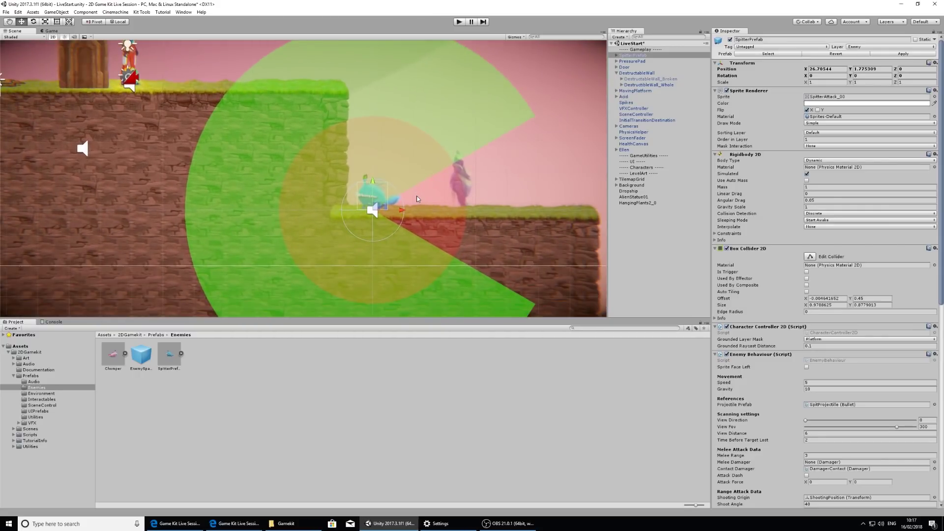
Step: Play the level and move Ellen left and right near the Spitter
{"action": "left_click", "coordinate": [459, 21]}
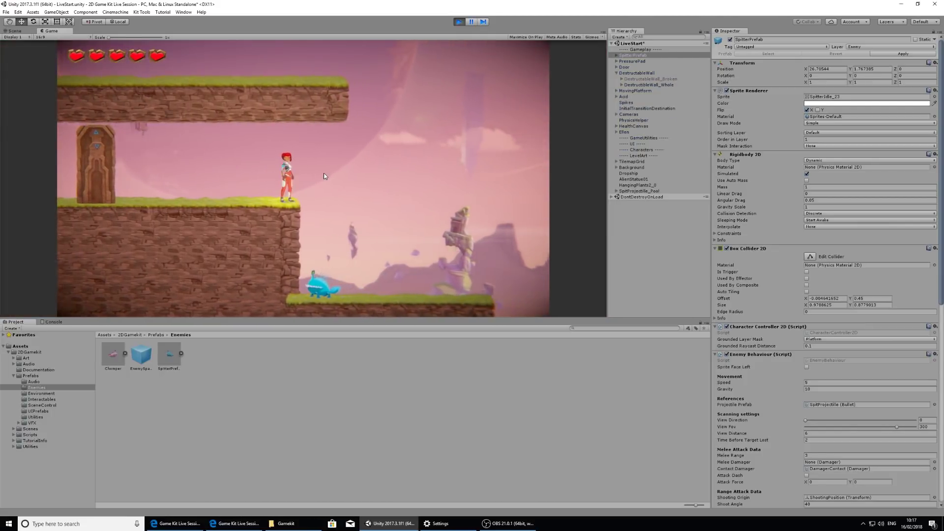
{"action": "key", "text": "Left"}
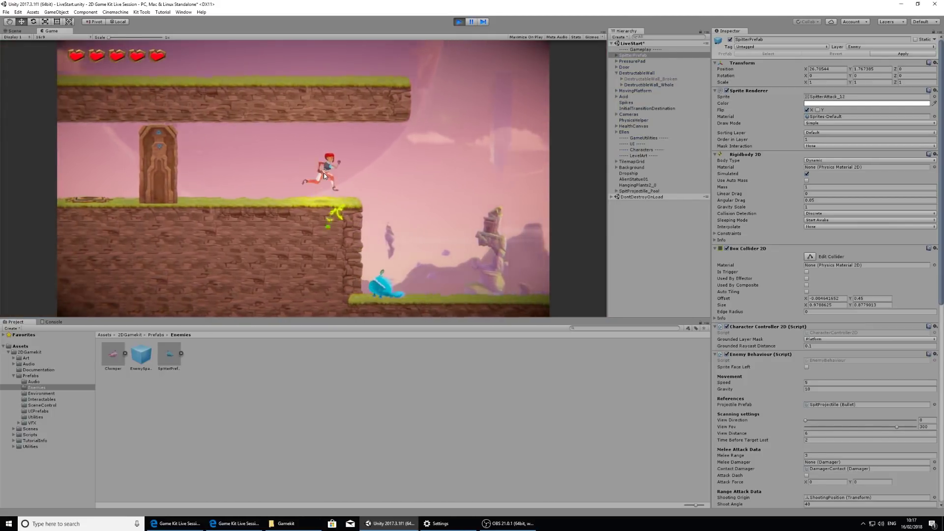
{"action": "key", "text": "Right"}
{"action": "key", "text": "Left"}
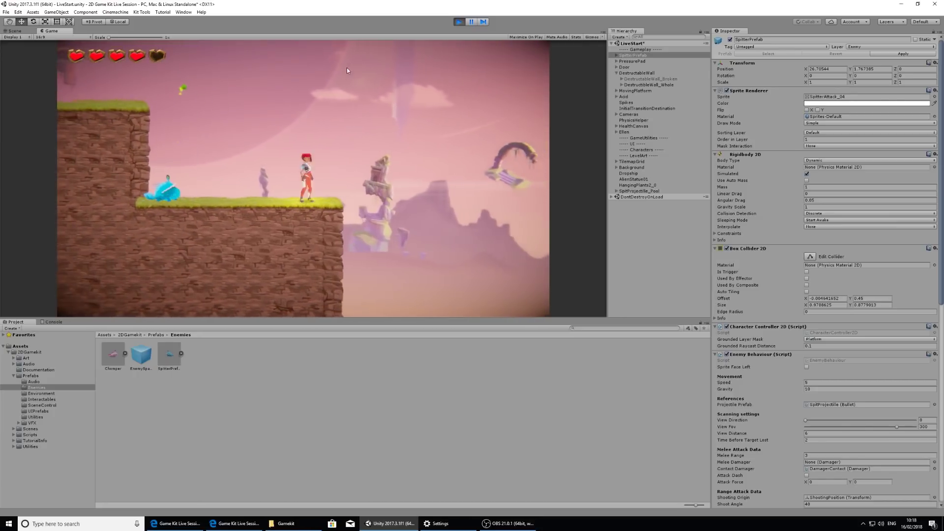
Step: Stop the test, frame the Spitter, and reveal its Enemy Behaviour scanning settings
{"action": "left_click", "coordinate": [459, 22]}
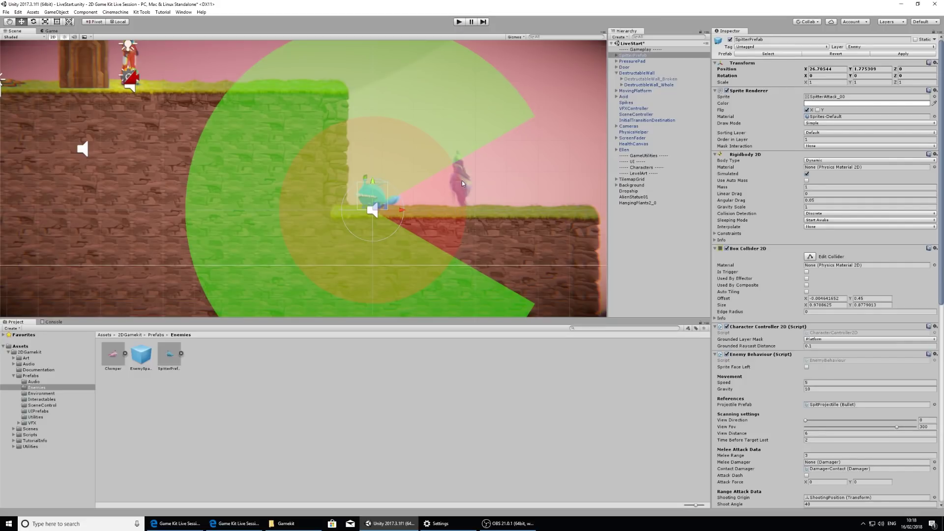
{"action": "scroll", "coordinate": [463, 177], "scroll_direction": "down", "scroll_amount": 5}
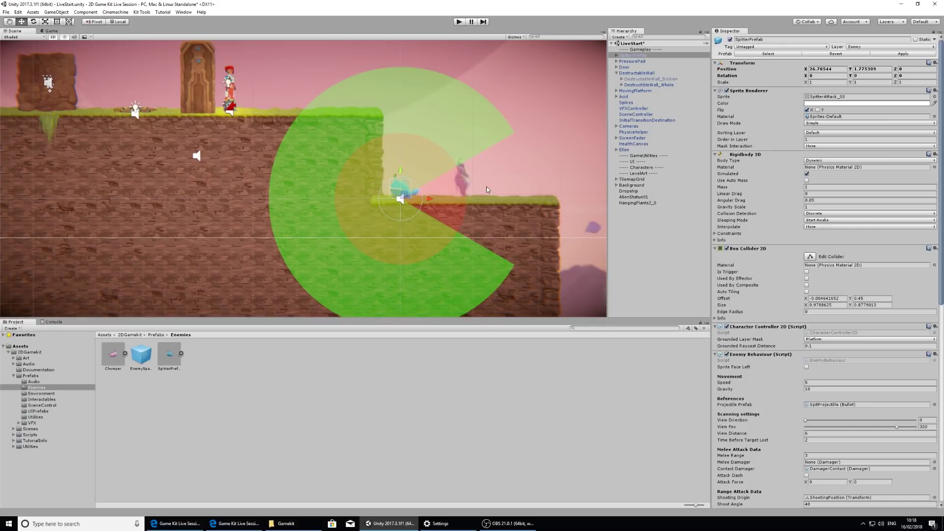
{"action": "scroll", "coordinate": [487, 172], "scroll_direction": "up", "scroll_amount": 3}
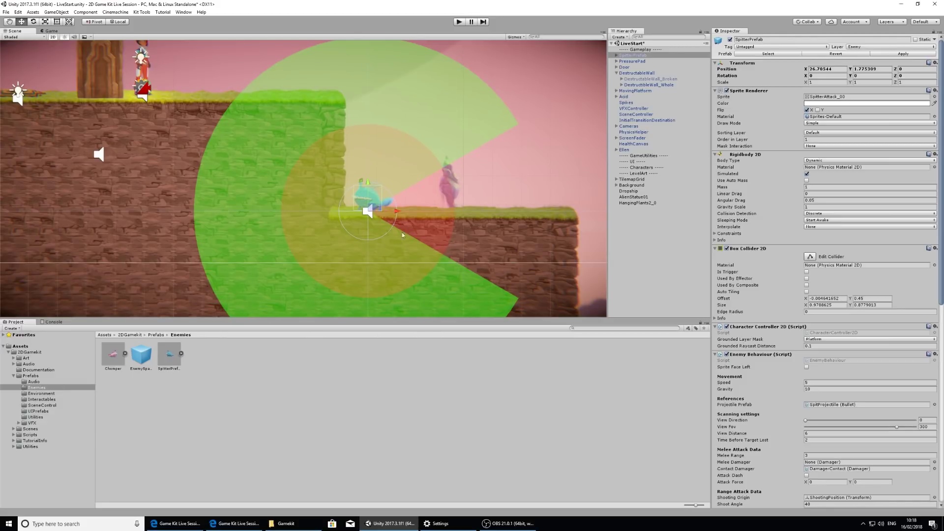
{"action": "scroll", "coordinate": [449, 170], "scroll_direction": "down", "scroll_amount": 2}
{"action": "middle_click_drag", "start_coordinate": [484, 193], "coordinate": [425, 185]}
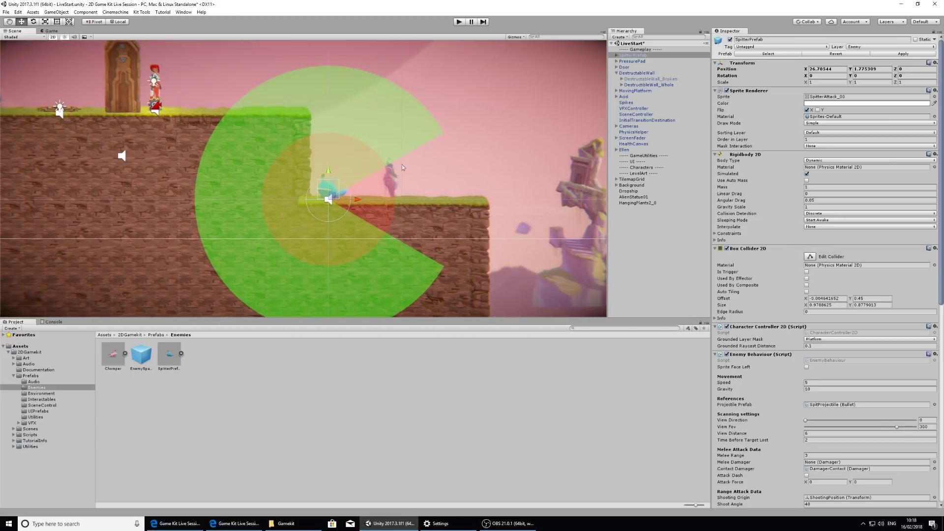
{"action": "scroll", "coordinate": [403, 167], "scroll_direction": "down", "scroll_amount": 1}
{"action": "middle_click_drag", "start_coordinate": [310, 78], "coordinate": [307, 53]}
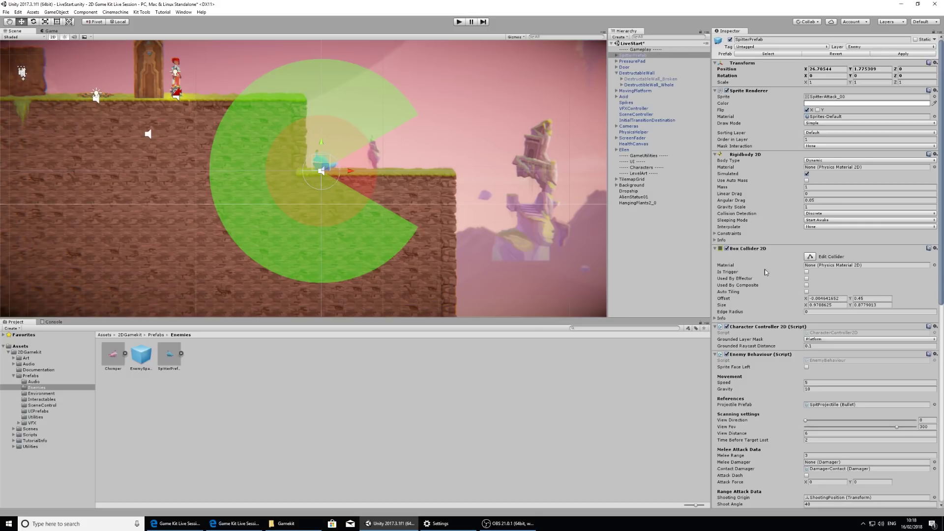
{"action": "scroll", "coordinate": [767, 272], "scroll_direction": "down", "scroll_amount": 1}
{"action": "scroll", "coordinate": [770, 251], "scroll_direction": "down", "scroll_amount": 10}
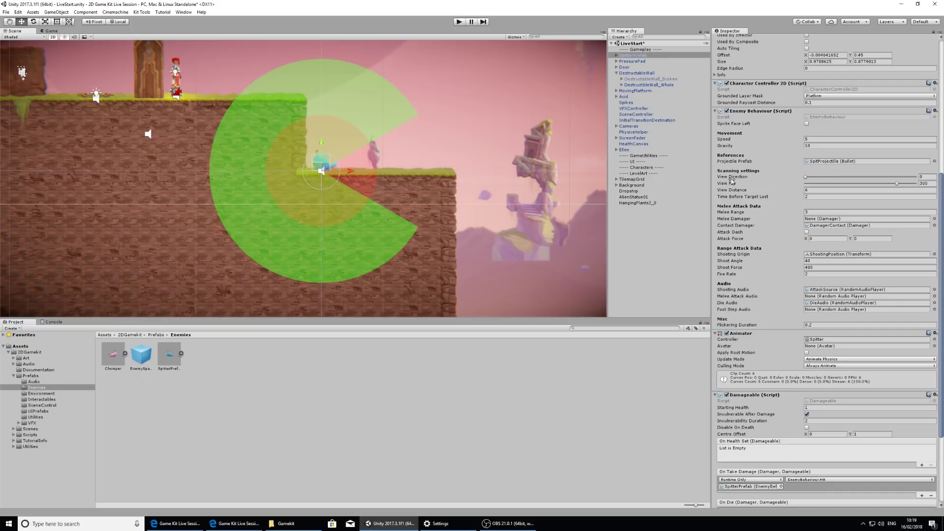
Step: Set the Spitter's View Fov to 202, View Distance 5.88 and View Direction 28
{"action": "left_click_drag", "start_coordinate": [807, 176], "coordinate": [783, 178]}
{"action": "left_click_drag", "start_coordinate": [898, 186], "coordinate": [860, 182]}
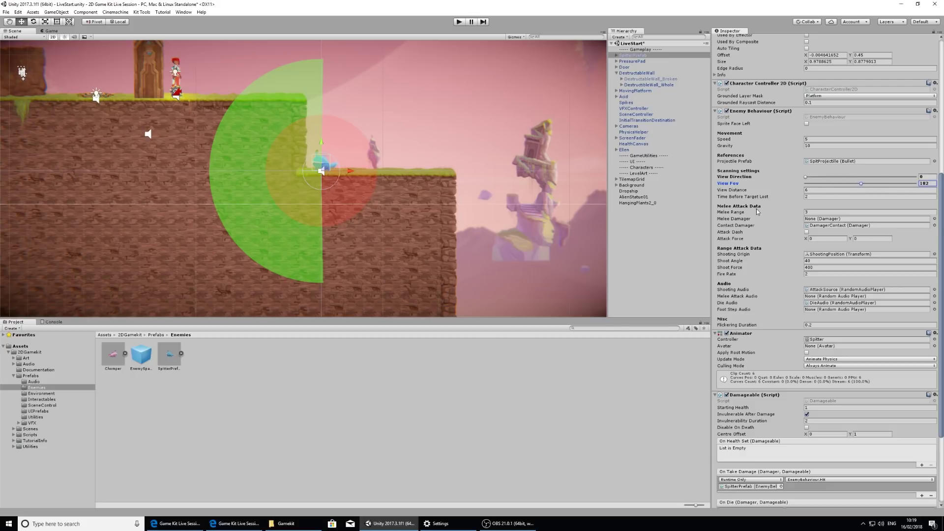
{"action": "mouse_move", "coordinate": [801, 193]}
{"action": "left_mouse_down"}
{"action": "mouse_move", "coordinate": [908, 188]}
{"action": "mouse_move", "coordinate": [802, 189]}
{"action": "left_mouse_up"}
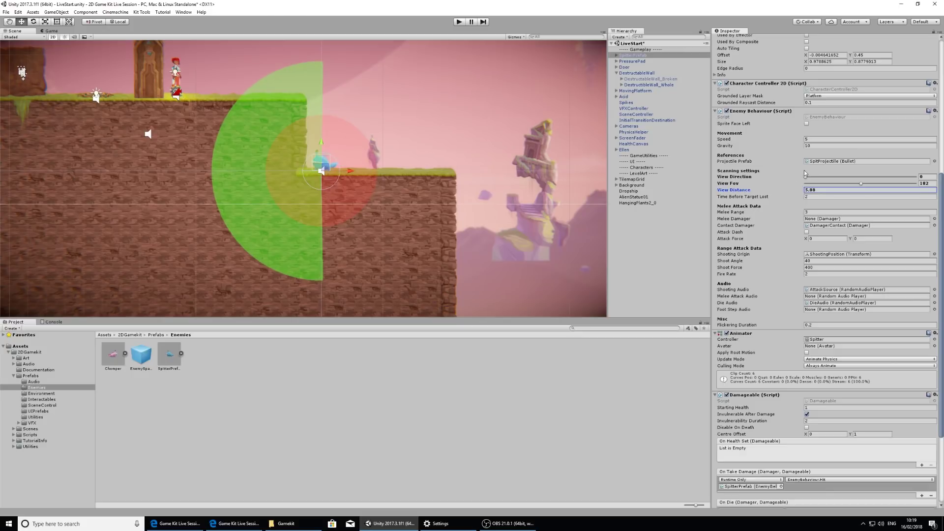
{"action": "left_click_drag", "start_coordinate": [806, 177], "coordinate": [814, 177]}
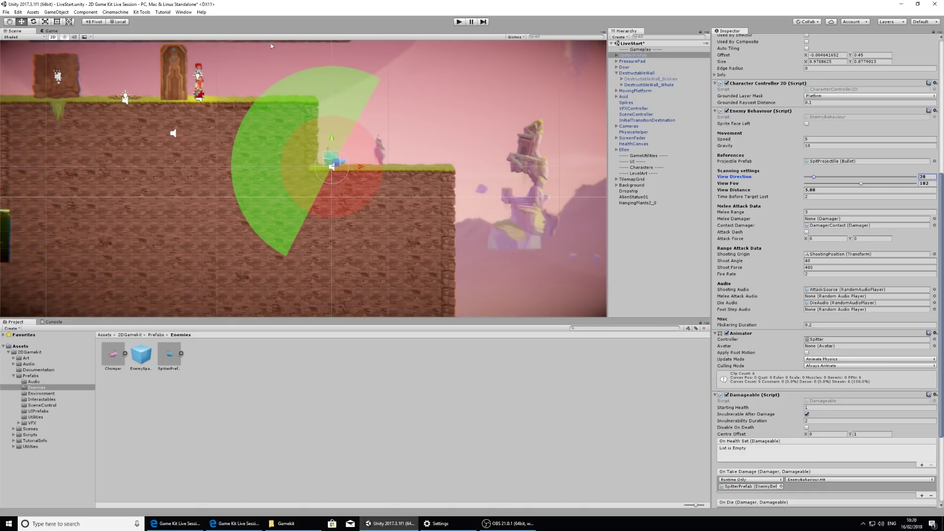
{"action": "scroll", "coordinate": [380, 103], "scroll_direction": "down", "scroll_amount": 1}
{"action": "scroll", "coordinate": [423, 133], "scroll_direction": "up", "scroll_amount": 3}
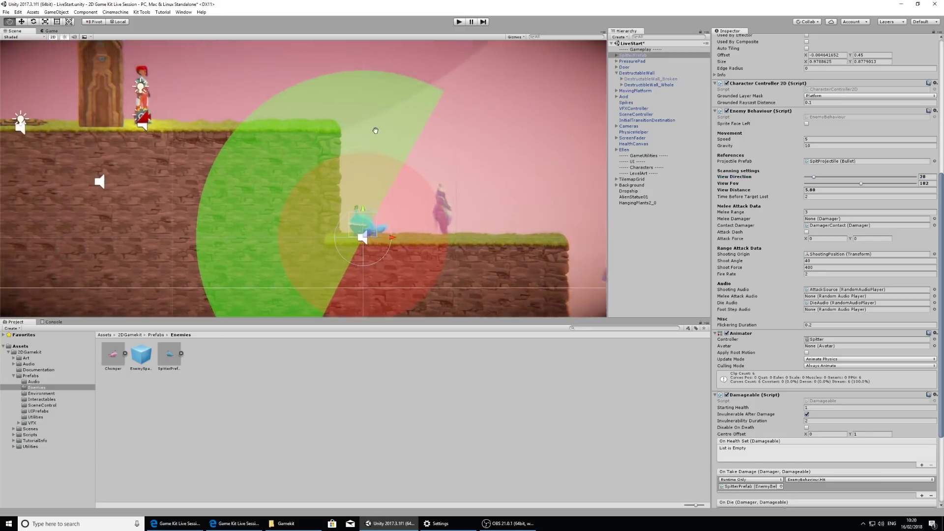
{"action": "middle_click_drag", "start_coordinate": [484, 214], "coordinate": [473, 154]}
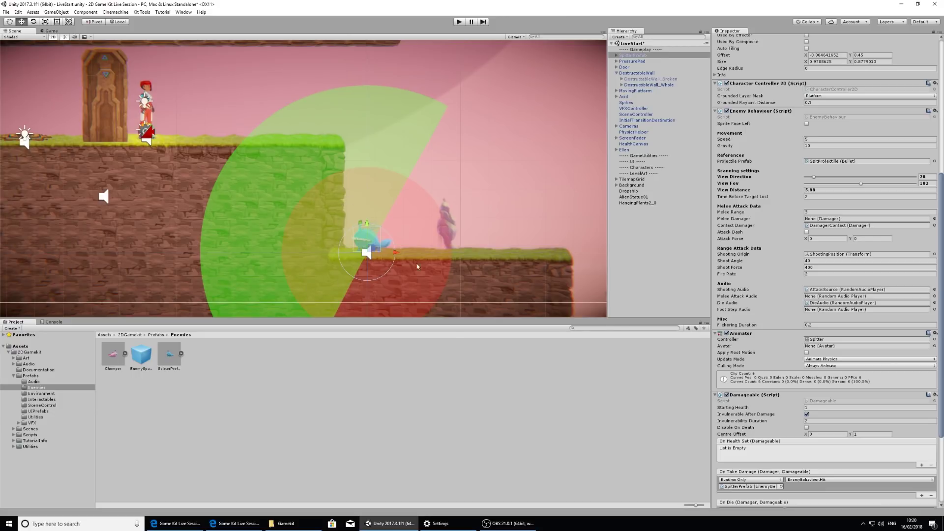
Step: Place the PushableBox prefab from Prefabs > Interactables near the upper ledge's edge, nudged slightly left
{"action": "left_click", "coordinate": [48, 401]}
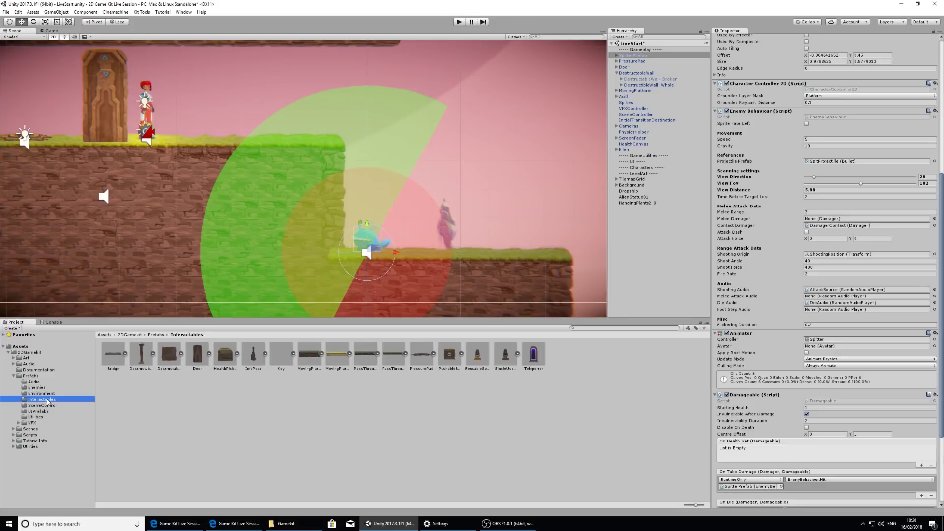
{"action": "left_click_drag", "start_coordinate": [450, 355], "coordinate": [286, 116]}
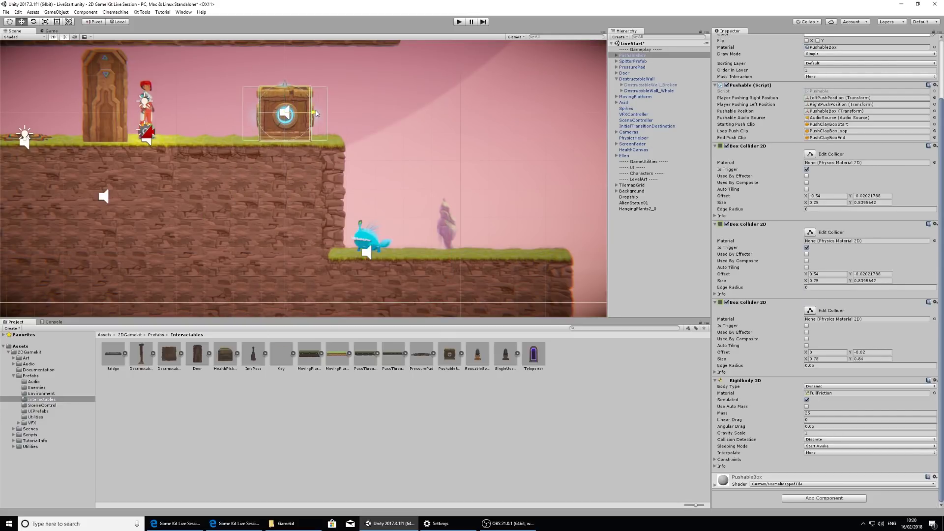
{"action": "scroll", "coordinate": [329, 111], "scroll_direction": "up", "scroll_amount": 4}
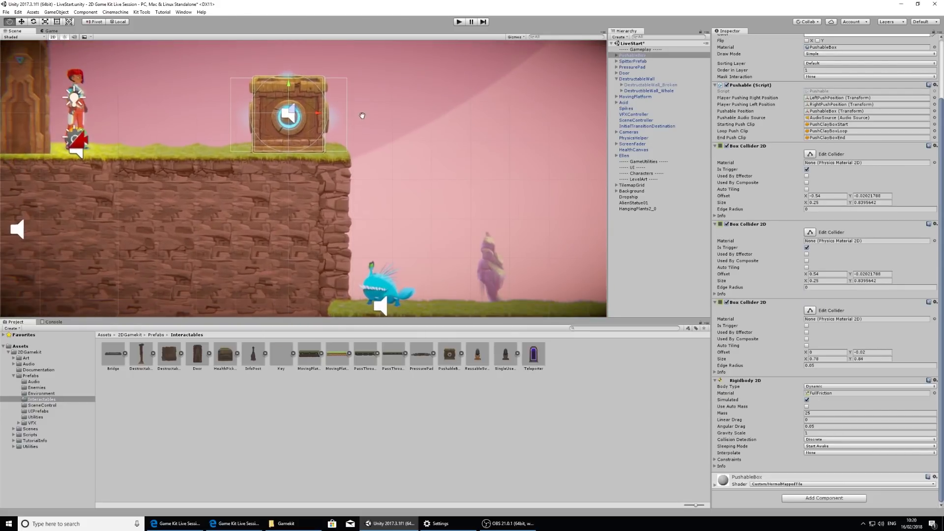
{"action": "middle_click_drag", "start_coordinate": [362, 116], "coordinate": [395, 151]}
{"action": "left_click_drag", "start_coordinate": [347, 148], "coordinate": [340, 148]}
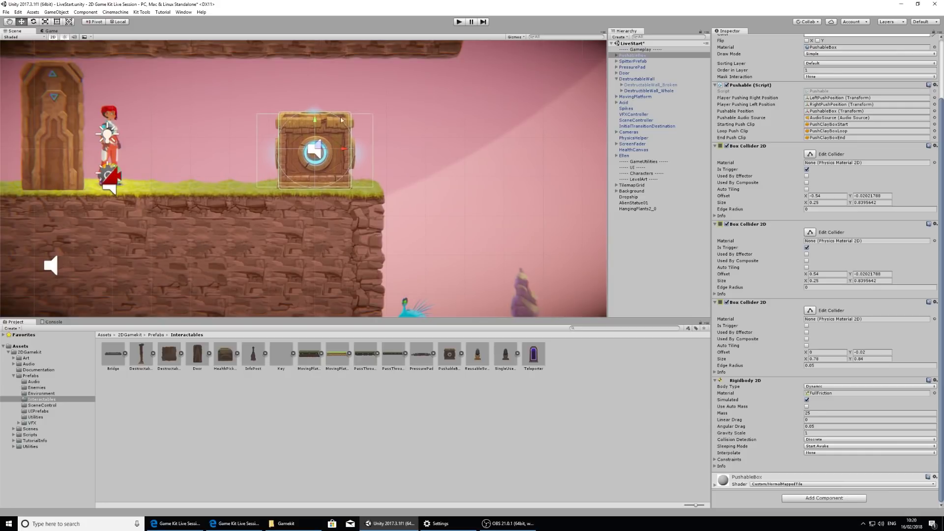
{"action": "left_click", "coordinate": [459, 22]}
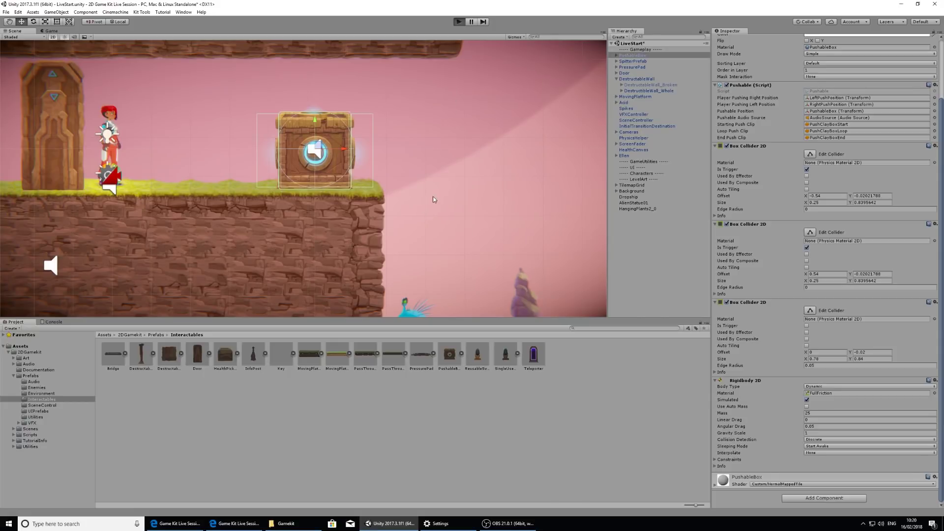
{"action": "key", "text": "d"}
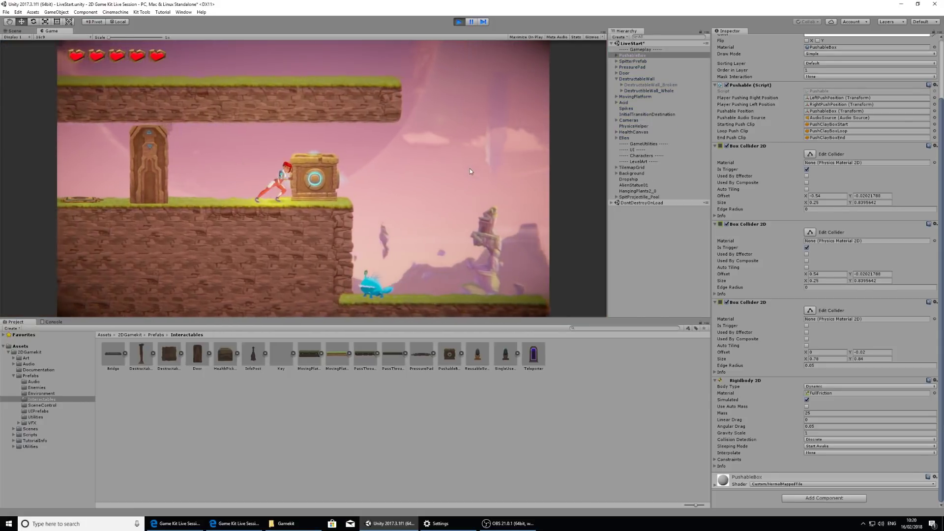
{"action": "key", "text": "a"}
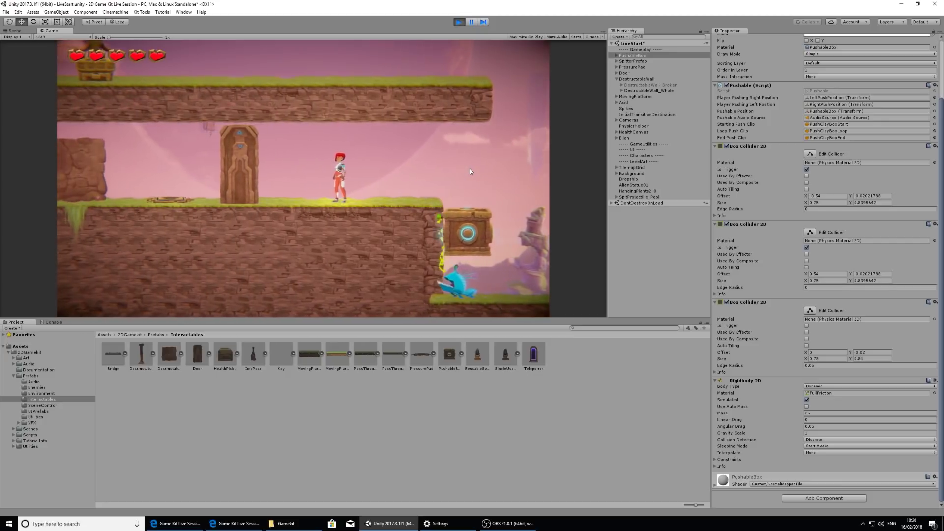
{"action": "key", "text": "a"}
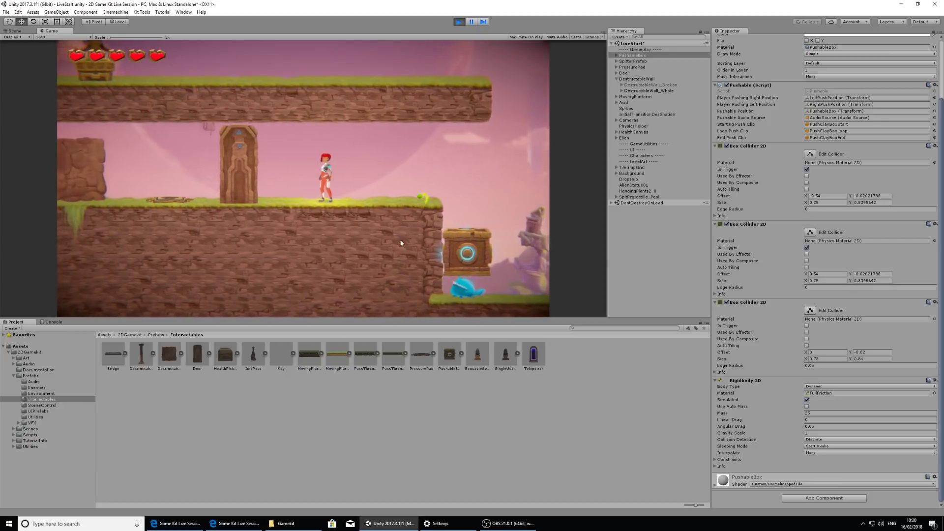
{"action": "key", "text": "a"}
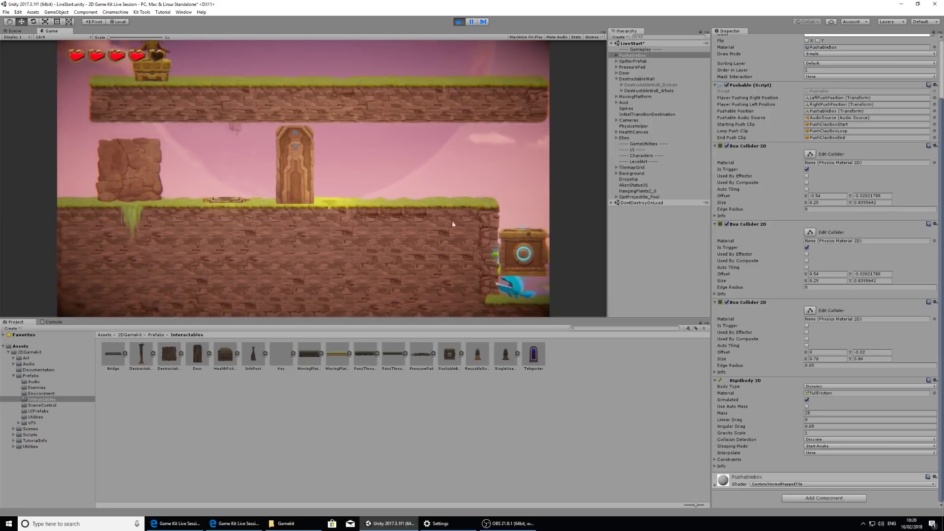
{"action": "key", "text": "d"}
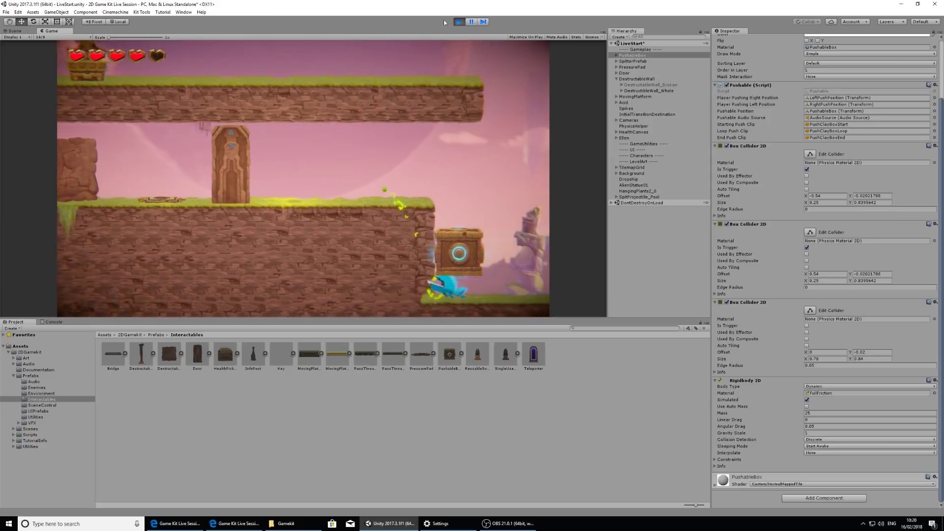
{"action": "left_click", "coordinate": [459, 22]}
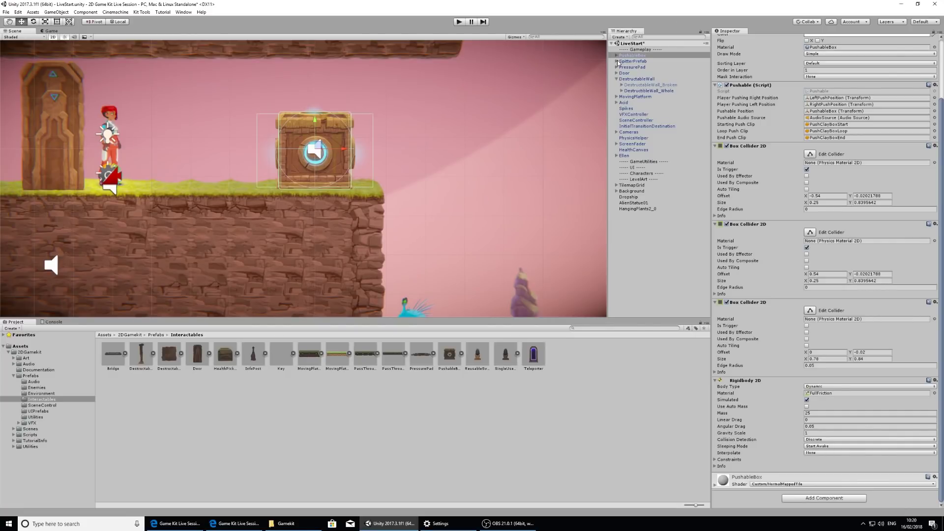
{"action": "left_click", "coordinate": [634, 61]}
{"action": "scroll", "coordinate": [761, 102], "scroll_direction": "down", "scroll_amount": 10}
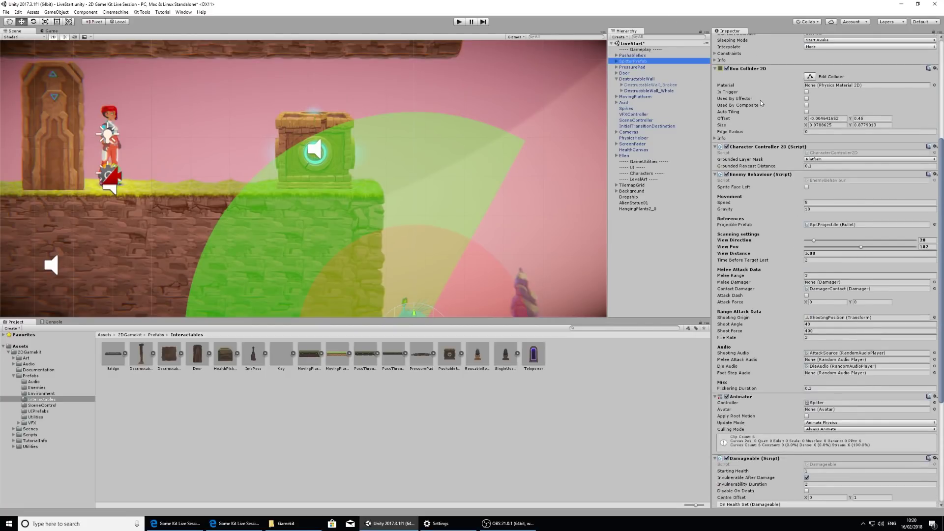
{"action": "scroll", "coordinate": [775, 185], "scroll_direction": "down", "scroll_amount": 3}
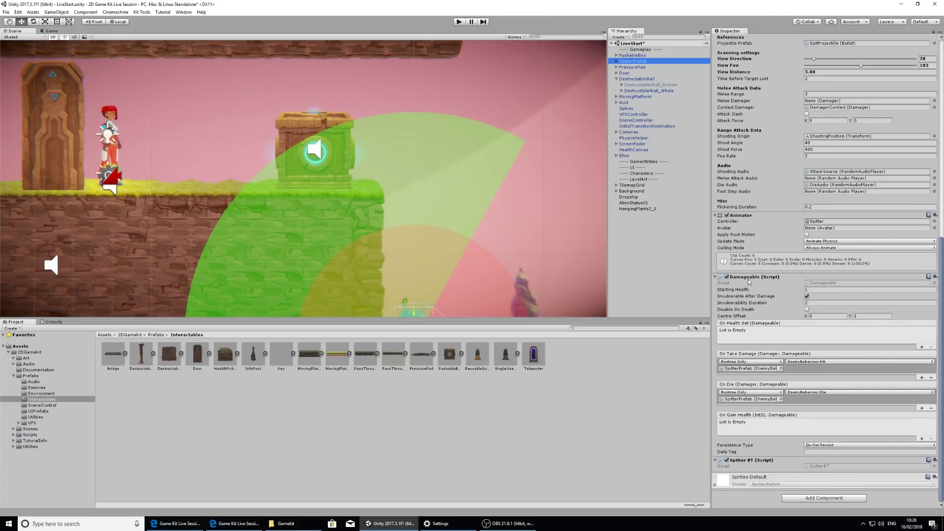
{"action": "middle_click_drag", "start_coordinate": [512, 181], "coordinate": [446, 117]}
{"action": "scroll", "coordinate": [447, 117], "scroll_direction": "down", "scroll_amount": 6}
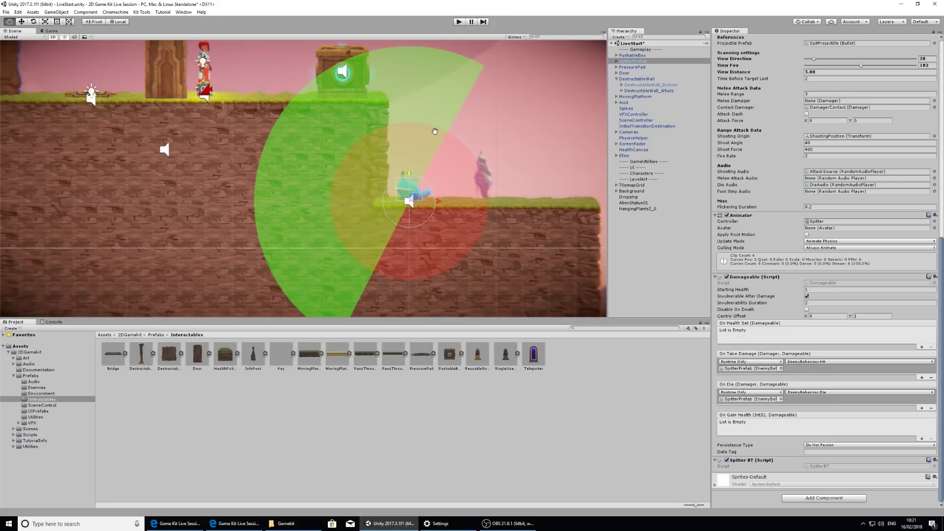
{"action": "middle_click_drag", "start_coordinate": [466, 138], "coordinate": [440, 136]}
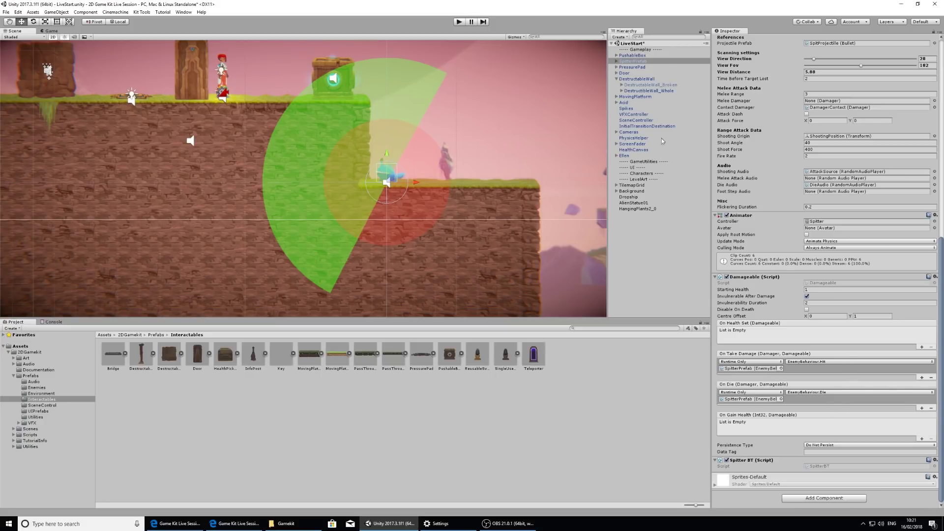
{"action": "left_click", "coordinate": [647, 56]}
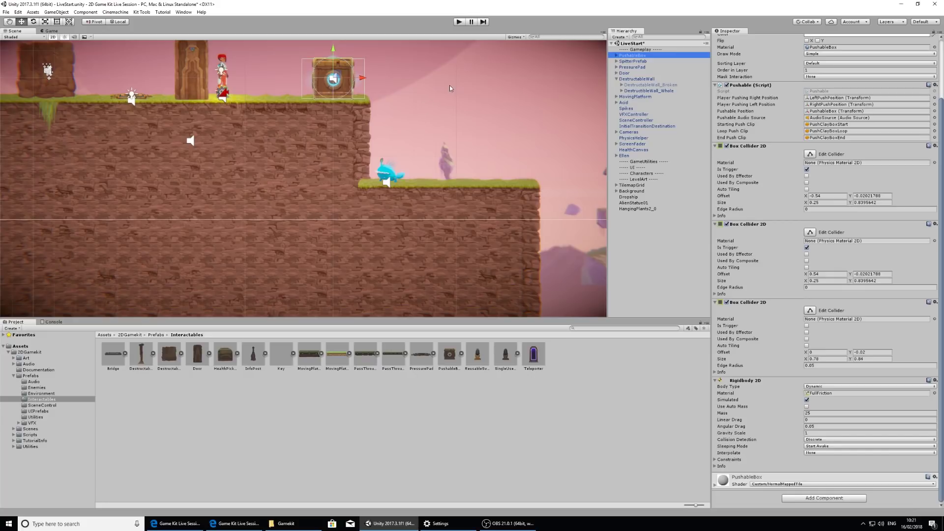
Step: Attach a Damager script to the PushableBox by searching 'dam' in Add Component
{"action": "middle_click_drag", "start_coordinate": [449, 88], "coordinate": [445, 175]}
{"action": "scroll", "coordinate": [450, 173], "scroll_direction": "up", "scroll_amount": 3}
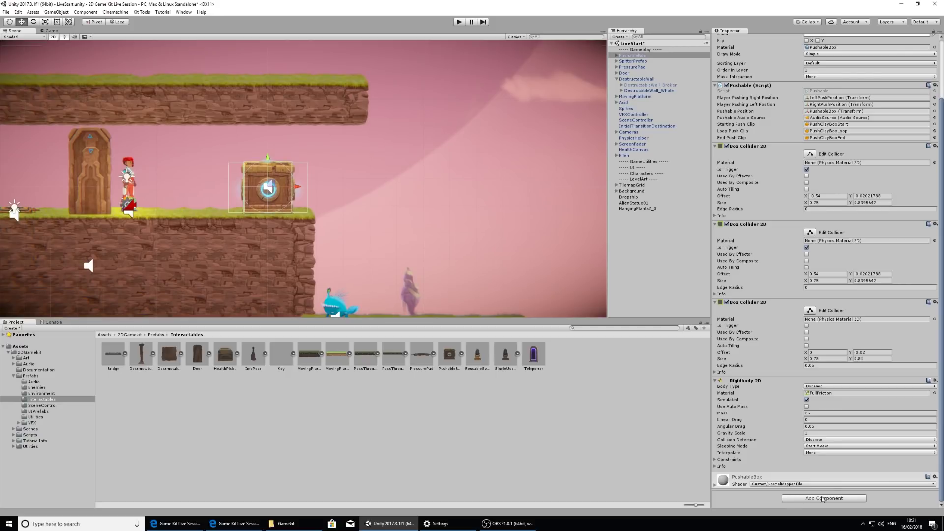
{"action": "left_click", "coordinate": [844, 500]}
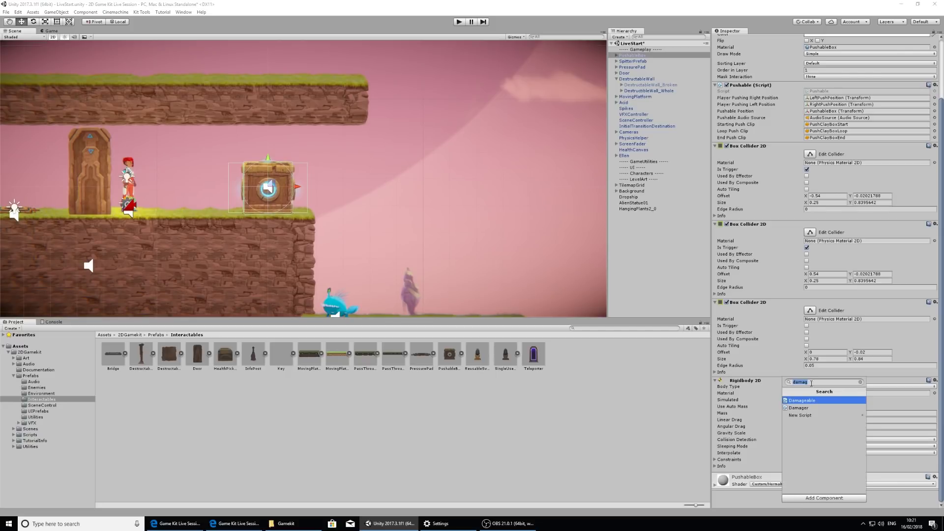
{"action": "type", "text": "dam"}
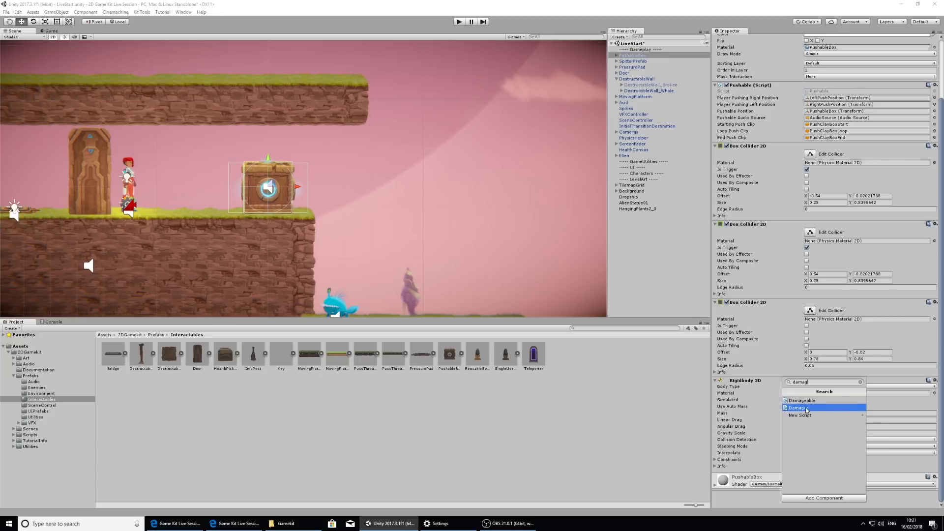
{"action": "left_click", "coordinate": [793, 409]}
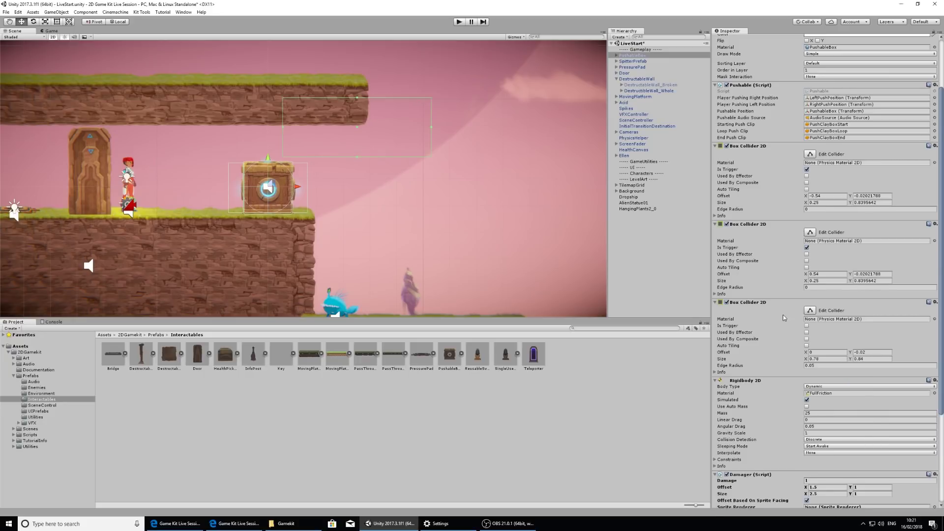
Step: Drag the Damager rectangle's edges to fit the box, about 0.94 by 1
{"action": "scroll", "coordinate": [784, 317], "scroll_direction": "down", "scroll_amount": 5}
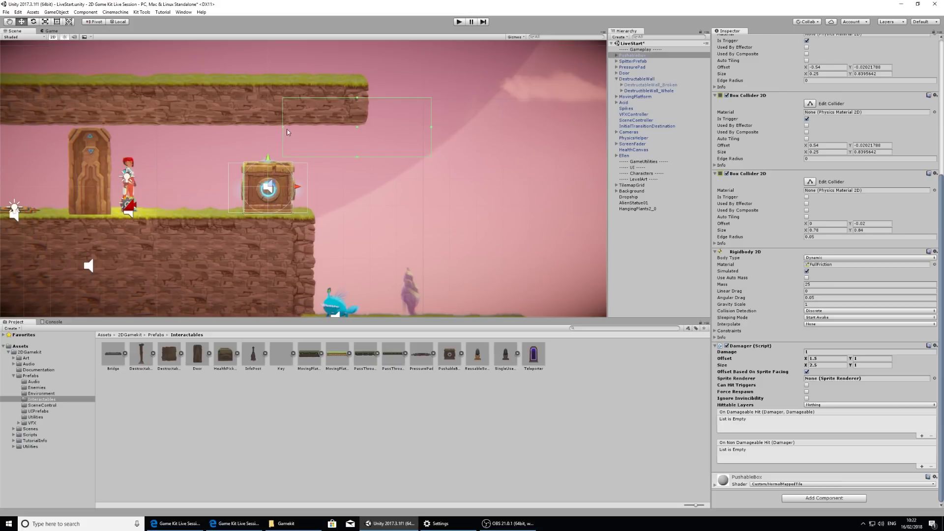
{"action": "left_click_drag", "start_coordinate": [283, 128], "coordinate": [242, 129]}
{"action": "left_click_drag", "start_coordinate": [431, 126], "coordinate": [294, 141]}
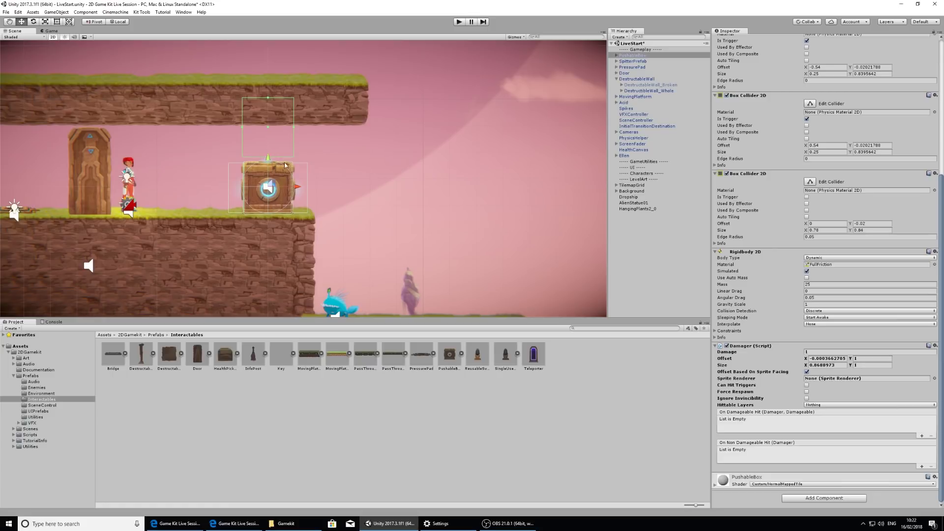
{"action": "key", "text": "q"}
{"action": "left_click_drag", "start_coordinate": [269, 157], "coordinate": [268, 222]}
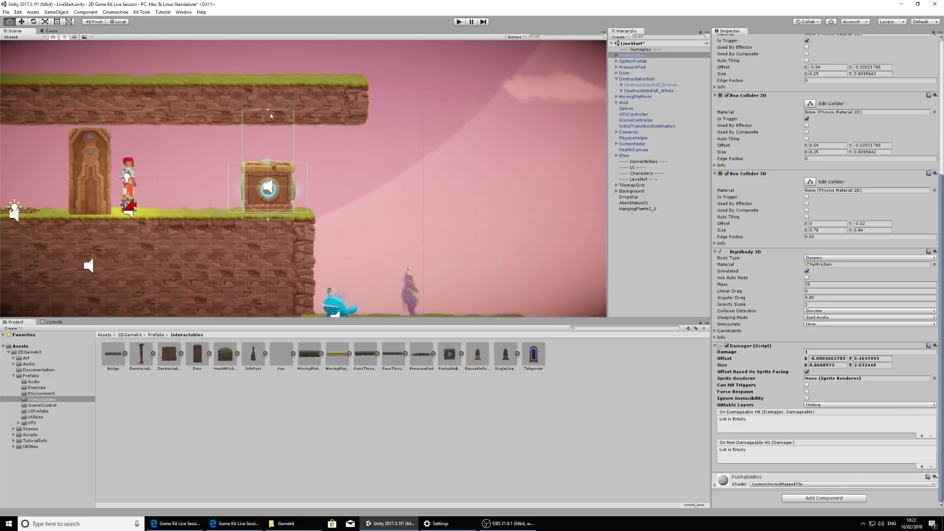
{"action": "left_click_drag", "start_coordinate": [270, 114], "coordinate": [269, 161]}
{"action": "left_click_drag", "start_coordinate": [294, 191], "coordinate": [242, 194]}
{"action": "mouse_move", "coordinate": [776, 299]}
{"action": "left_click", "coordinate": [625, 155]}
{"action": "scroll", "coordinate": [836, 160], "scroll_direction": "up", "scroll_amount": 8}
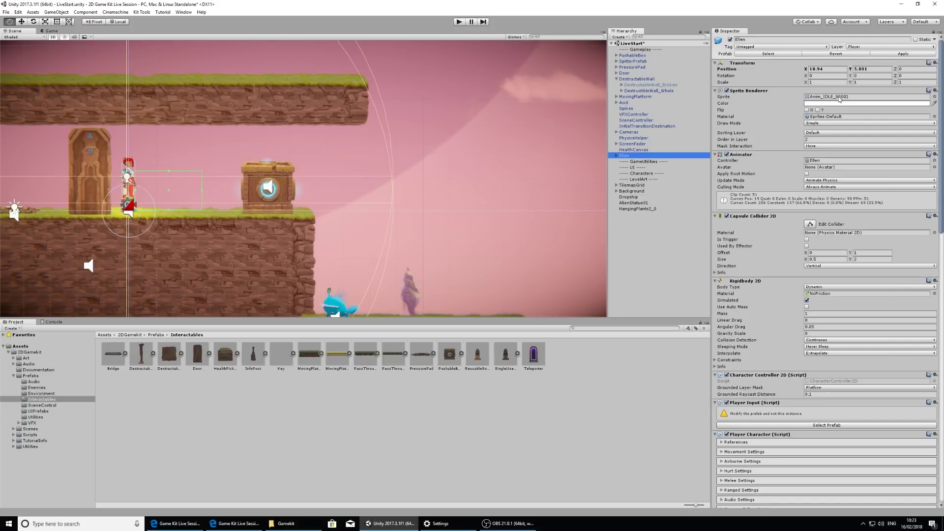
{"action": "left_click", "coordinate": [634, 61]}
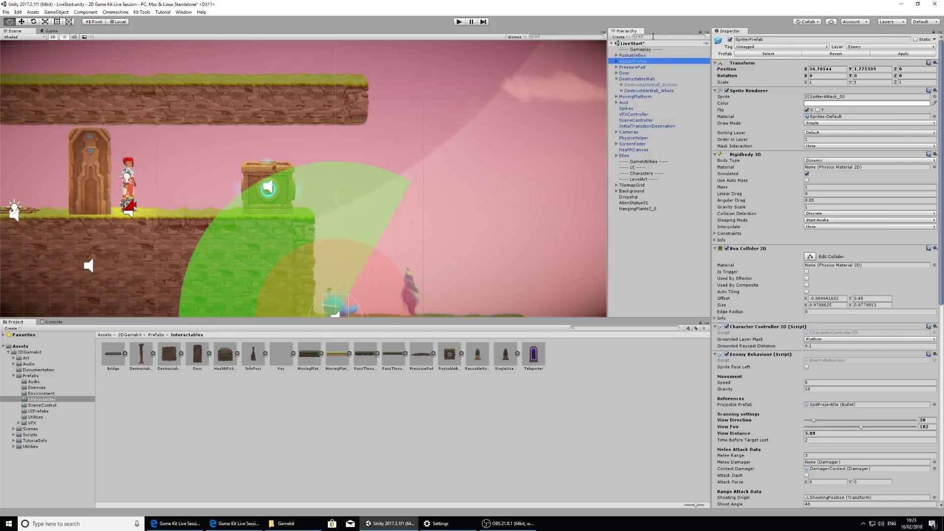
Step: Set the pushable box Damager's Hittable Layers to Everything and test-play the level briefly
{"action": "left_click", "coordinate": [633, 56]}
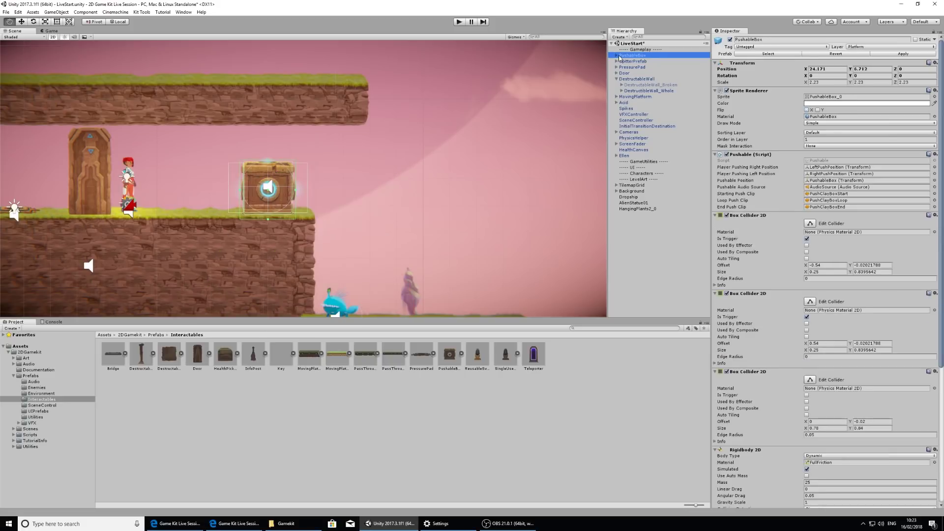
{"action": "scroll", "coordinate": [820, 218], "scroll_direction": "down", "scroll_amount": 10}
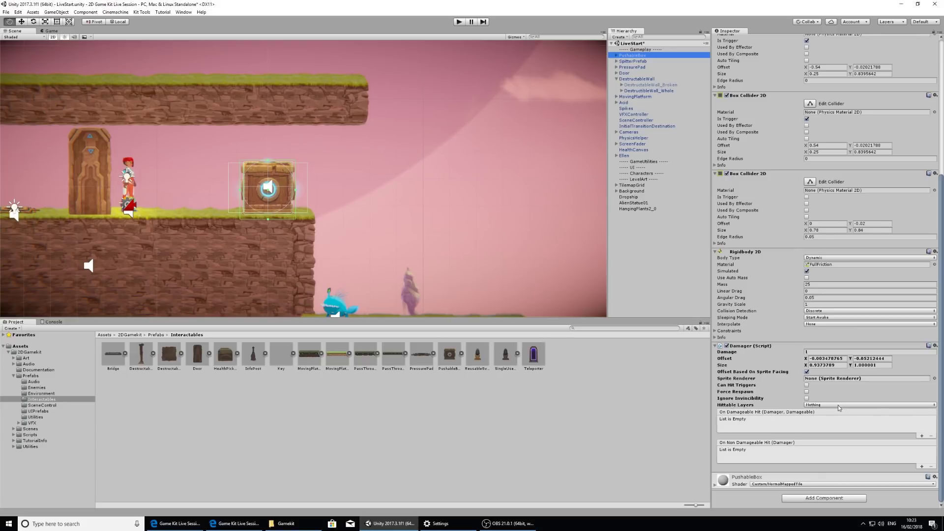
{"action": "left_click", "coordinate": [831, 405]}
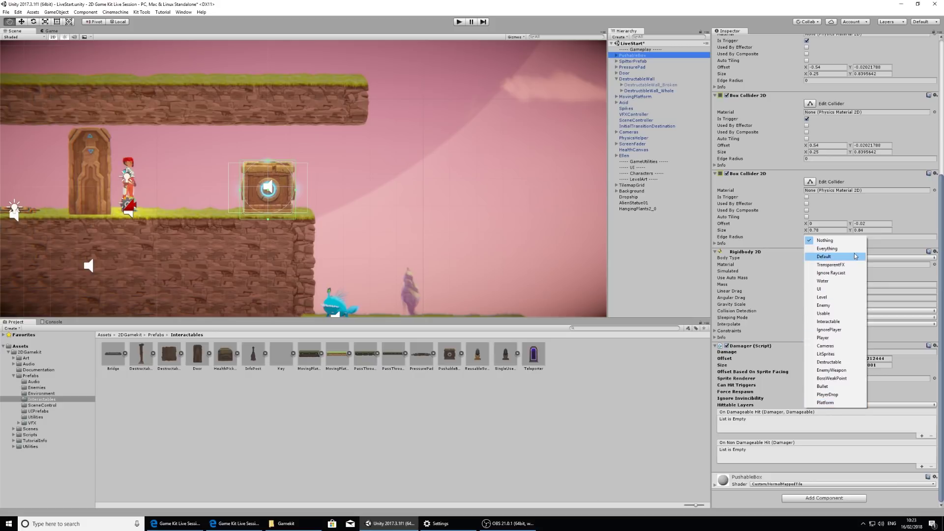
{"action": "left_click", "coordinate": [827, 248]}
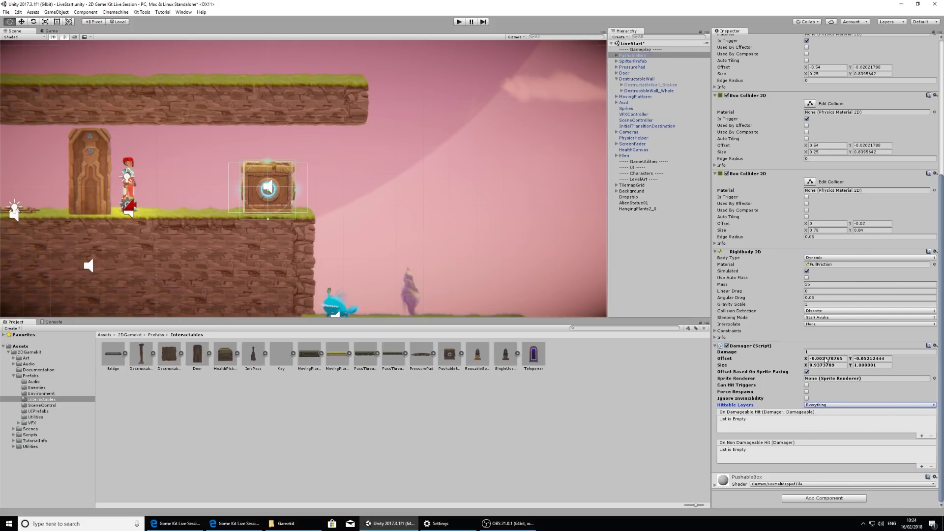
{"action": "left_click", "coordinate": [461, 22]}
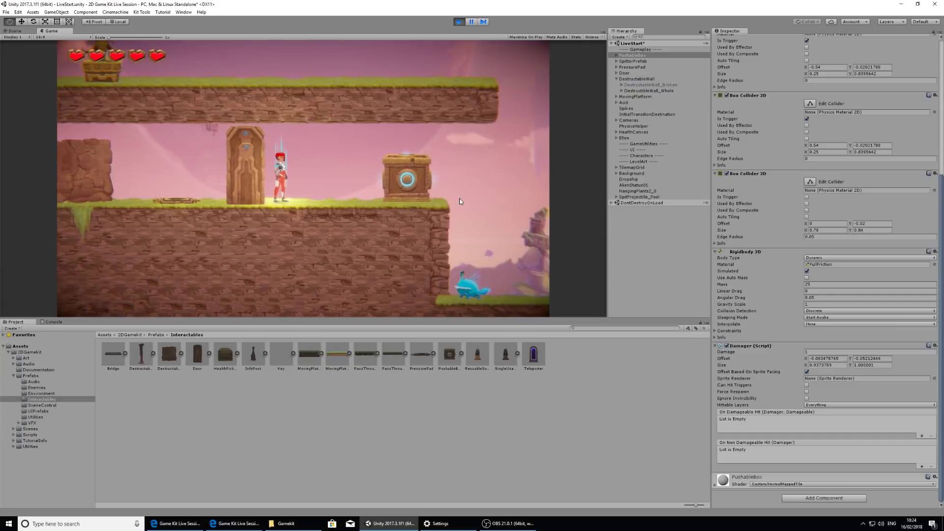
{"action": "key", "text": "d"}
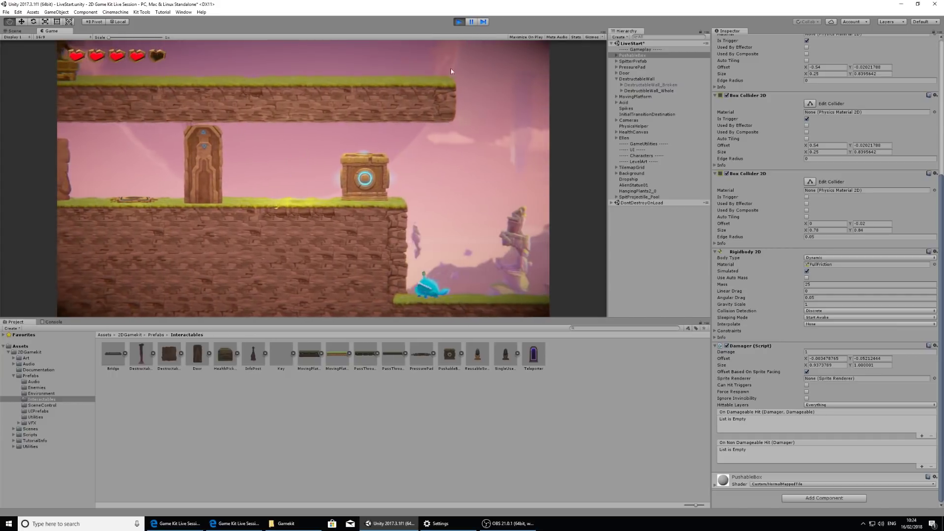
{"action": "left_click", "coordinate": [459, 21]}
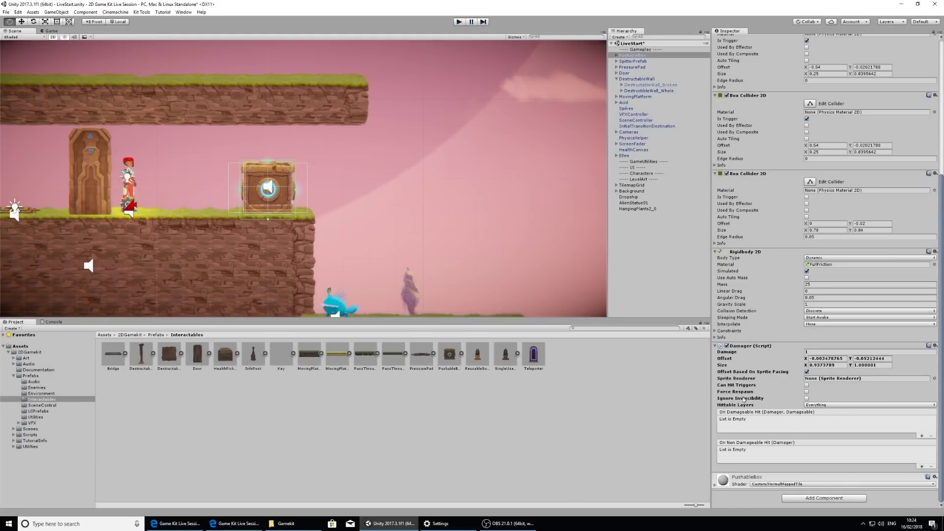
Step: Clear the Damager's Hittable Layers to Nothing, tick only Enemy, and run the level
{"action": "left_click", "coordinate": [830, 405]}
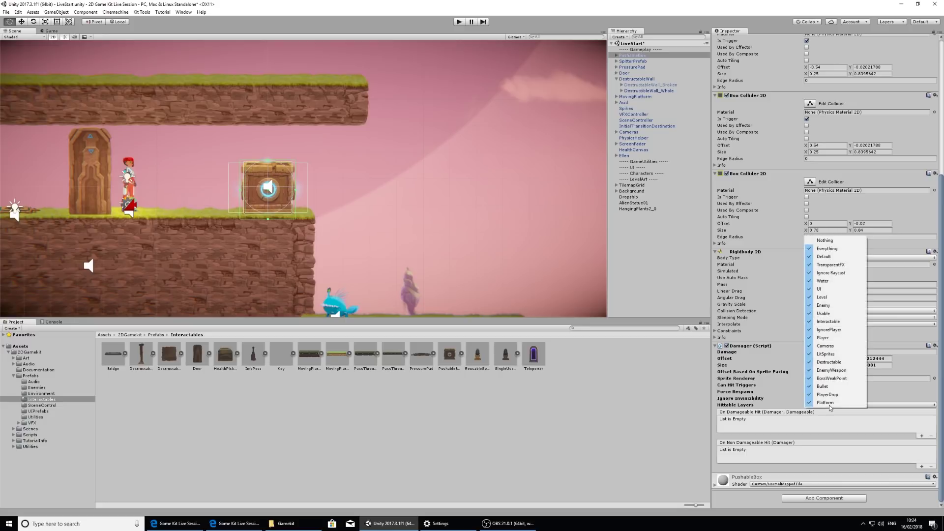
{"action": "left_click", "coordinate": [852, 243]}
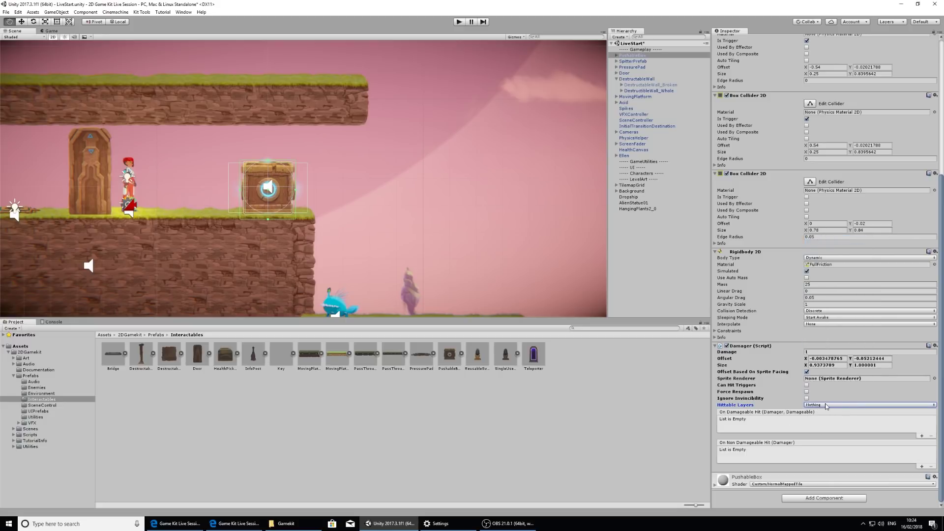
{"action": "left_click", "coordinate": [840, 406]}
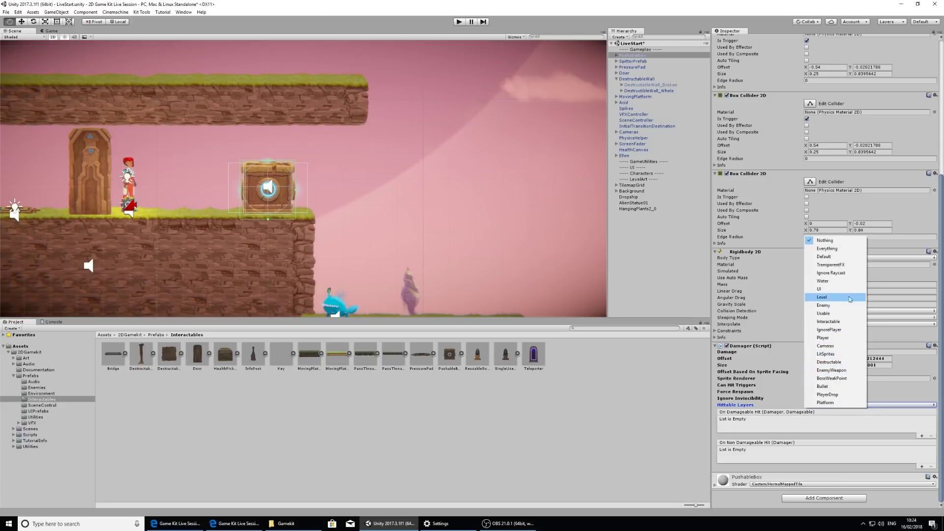
{"action": "left_click", "coordinate": [819, 307]}
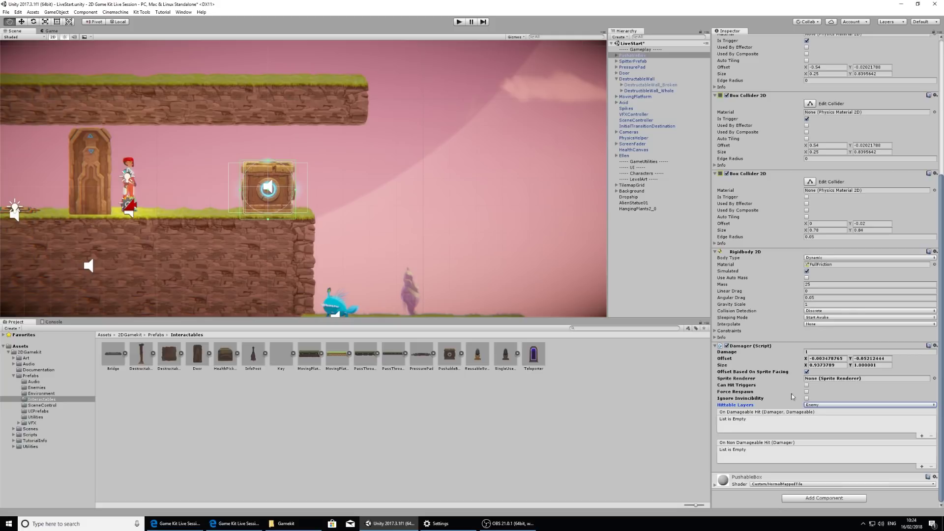
{"action": "left_click", "coordinate": [458, 22]}
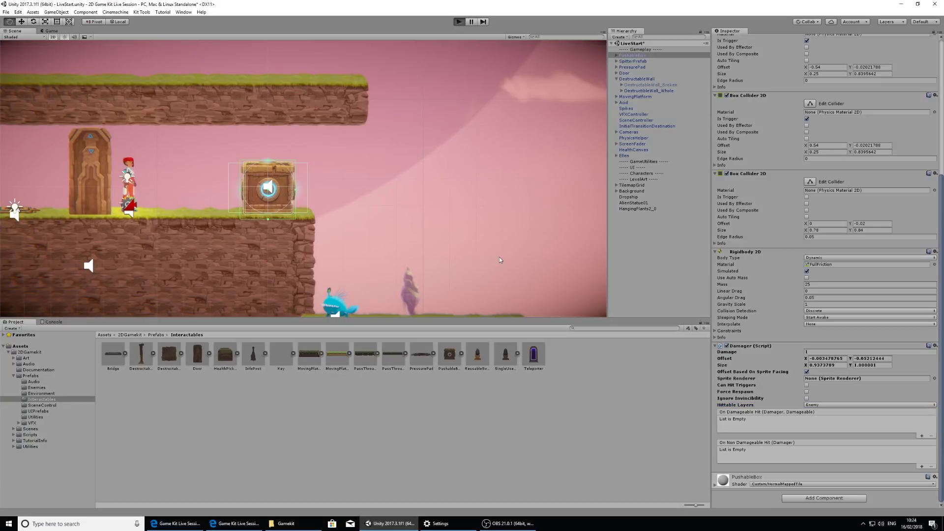
{"action": "key", "text": "d"}
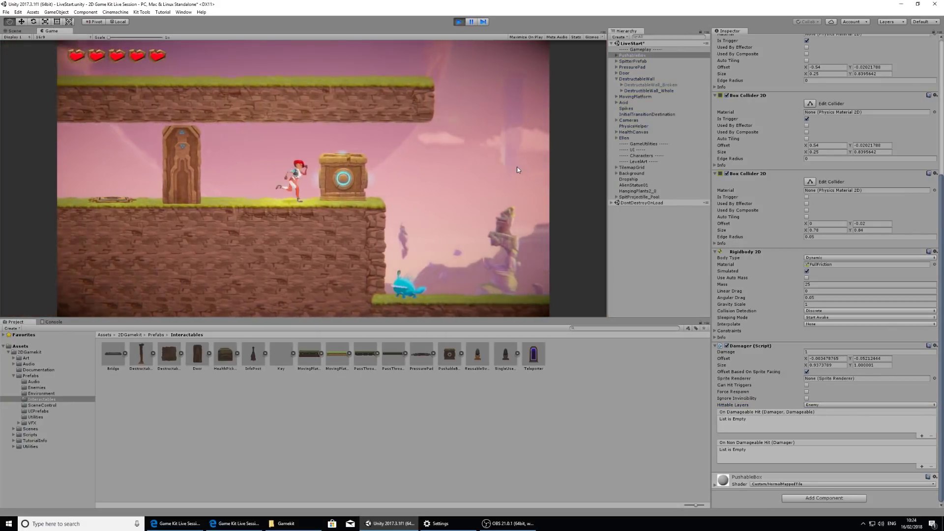
{"action": "key", "text": "d"}
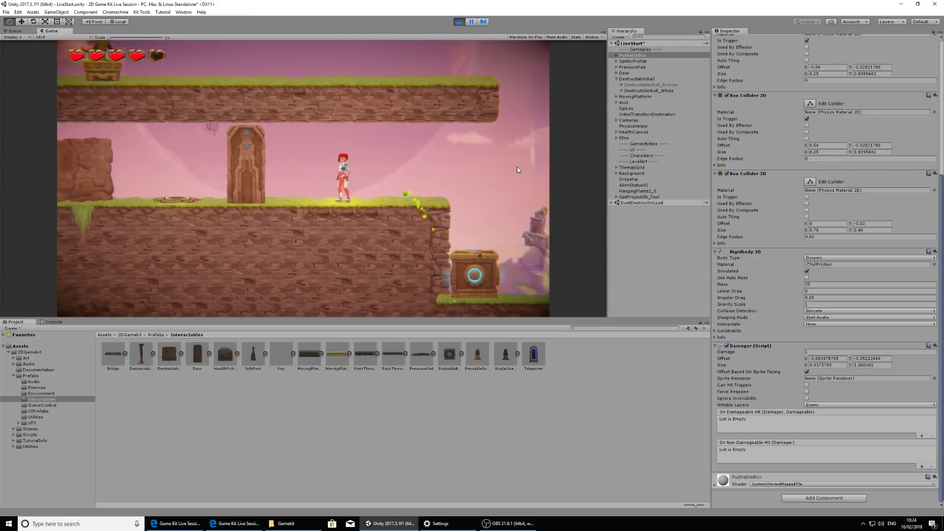
{"action": "key", "text": "d"}
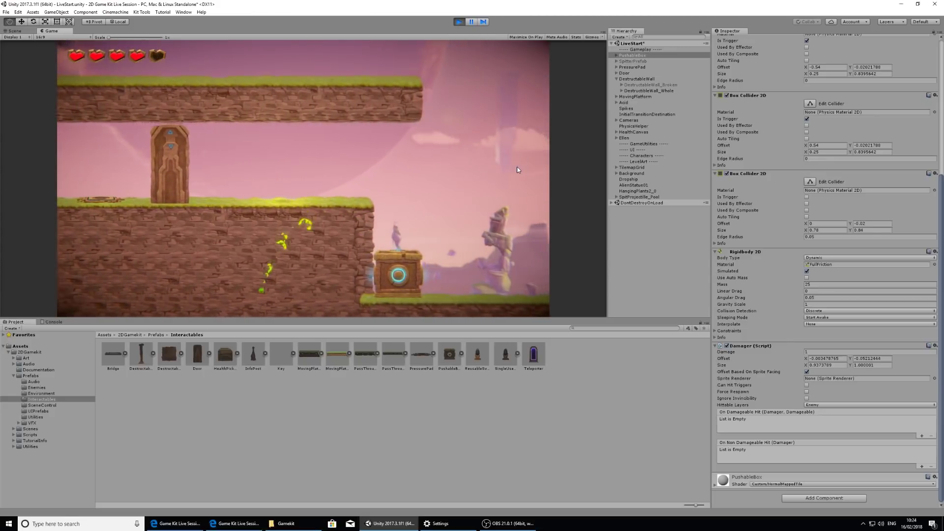
{"action": "key", "text": "d"}
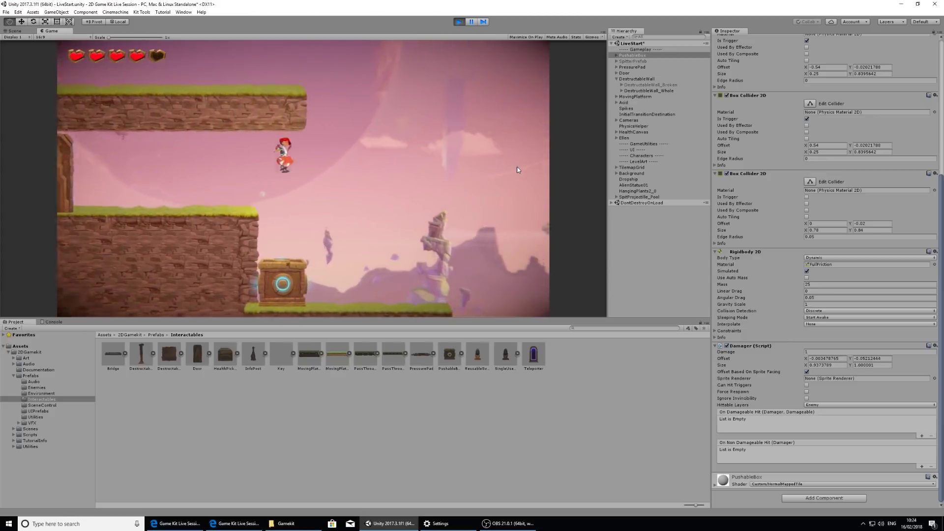
{"action": "key", "text": "a"}
{"action": "key", "text": "a"}
{"action": "key", "text": "space"}
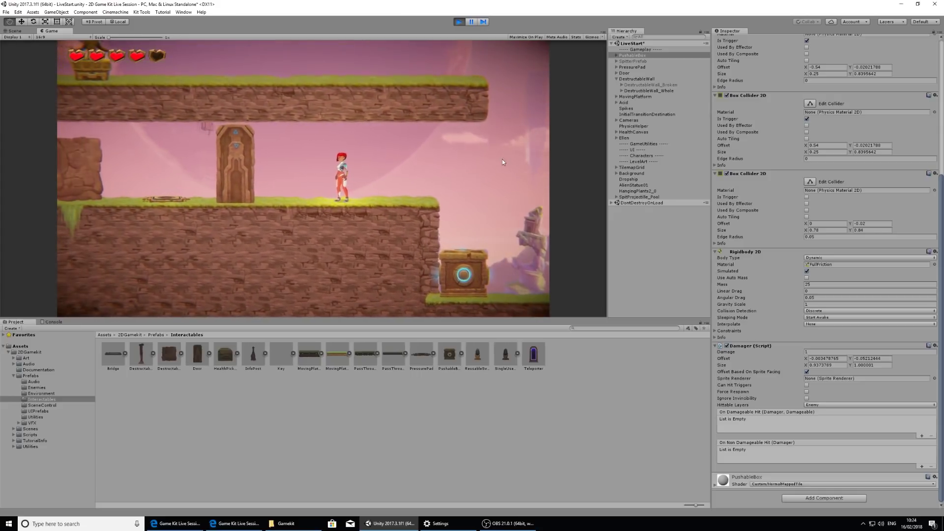
{"action": "left_click", "coordinate": [459, 21]}
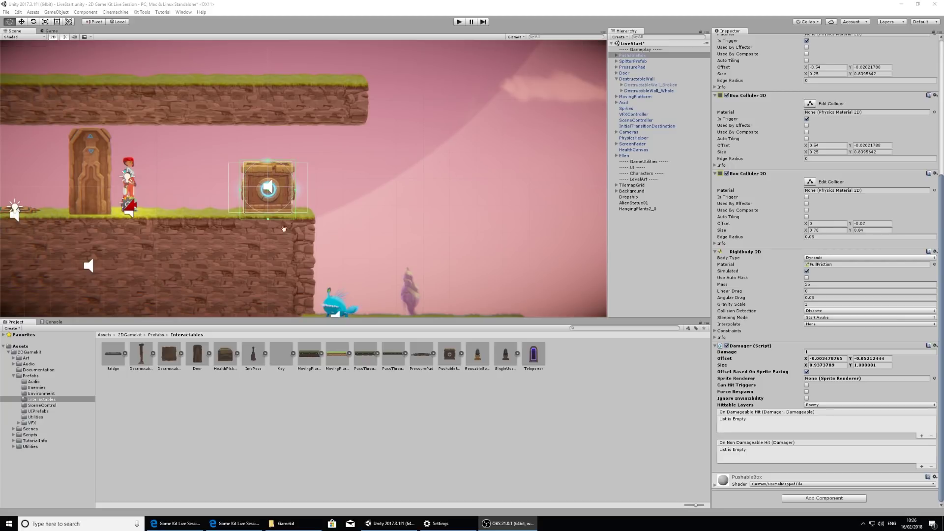
Step: Drop a HealthPickup prefab on the lower grass ledge beside the Spitter, then run the level
{"action": "left_click_drag", "start_coordinate": [468, 240], "coordinate": [383, 174]}
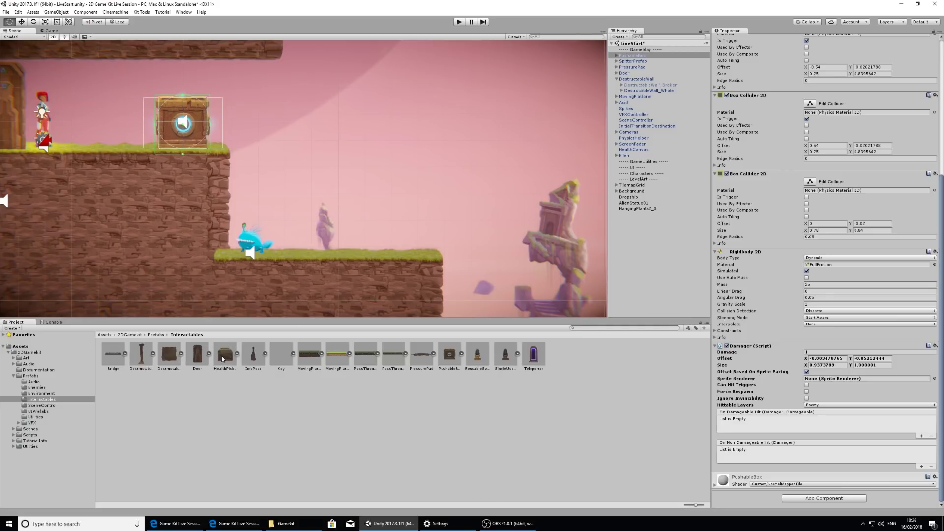
{"action": "mouse_move", "coordinate": [223, 359]}
{"action": "left_mouse_down"}
{"action": "mouse_move", "coordinate": [311, 215]}
{"action": "mouse_move", "coordinate": [322, 244]}
{"action": "left_mouse_up"}
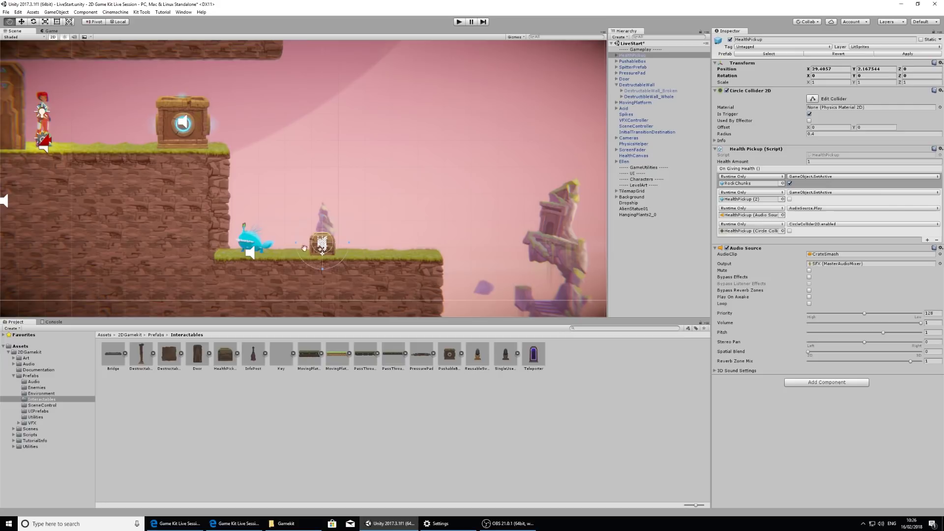
{"action": "left_click", "coordinate": [460, 22]}
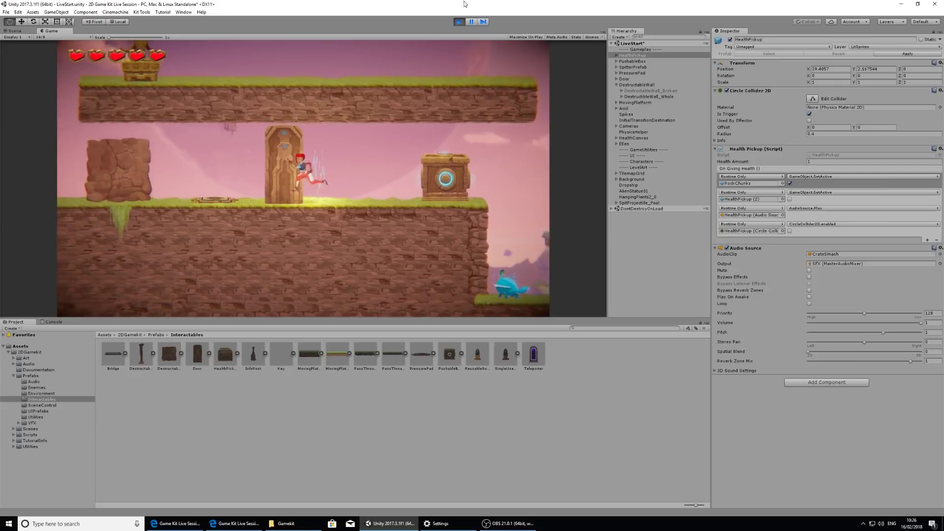
{"action": "key", "text": "d"}
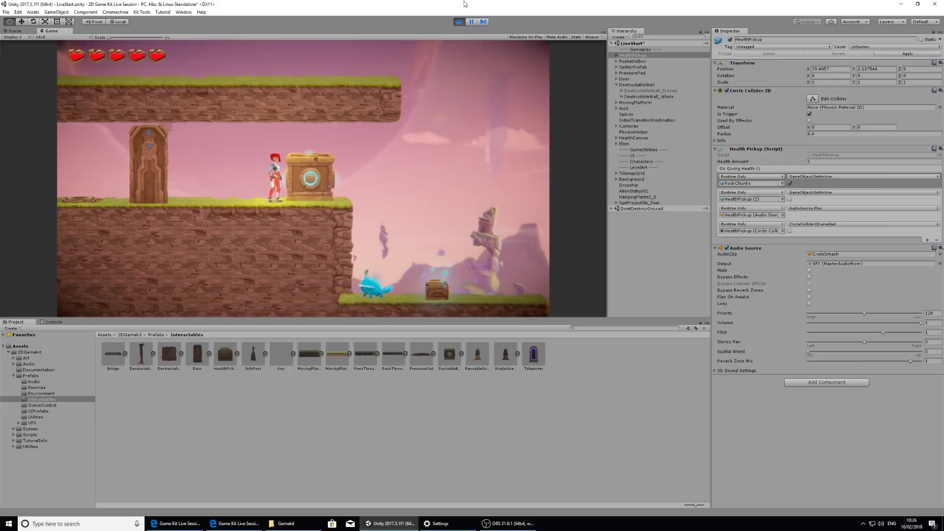
{"action": "key", "text": "d"}
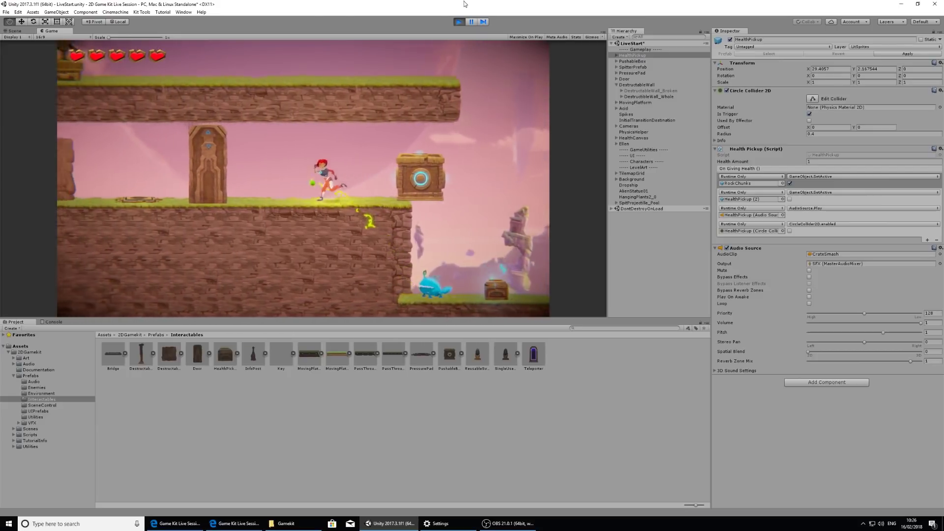
{"action": "key", "text": "d"}
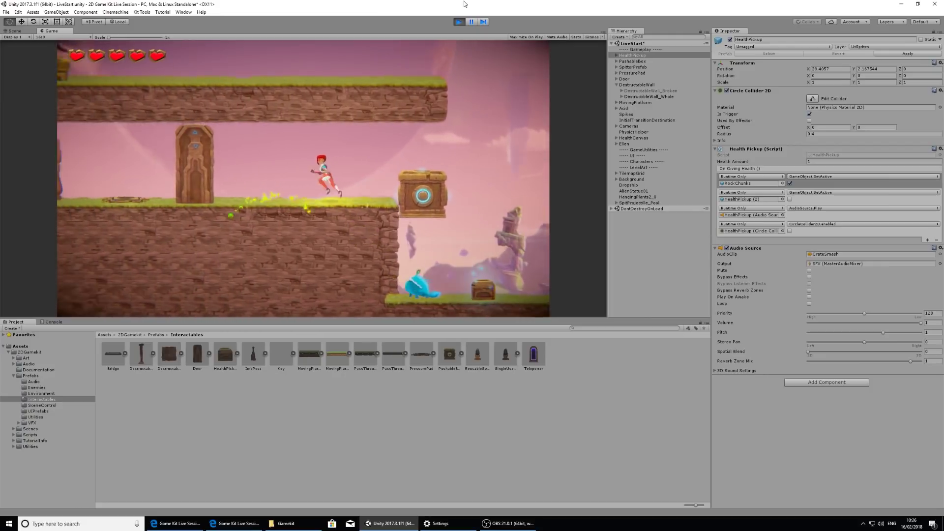
{"action": "key", "text": "d"}
{"action": "key", "text": "space"}
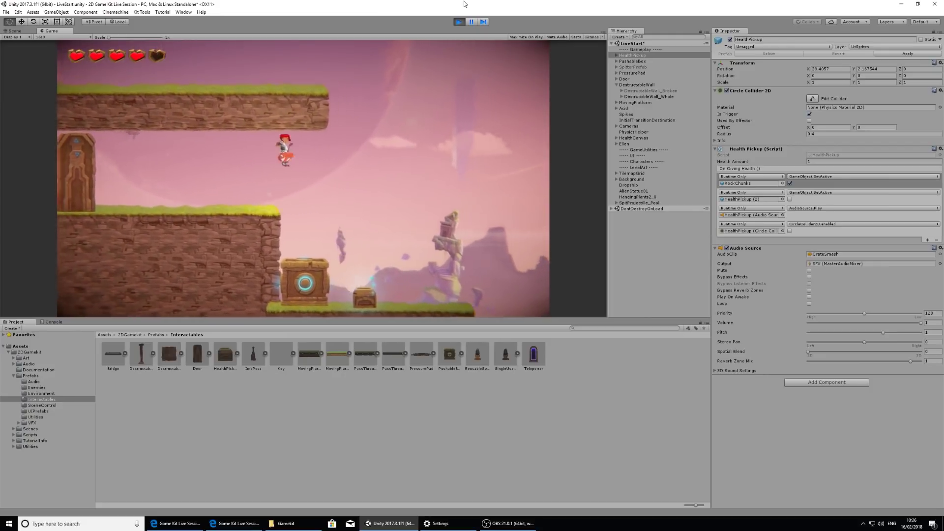
{"action": "key", "text": "a"}
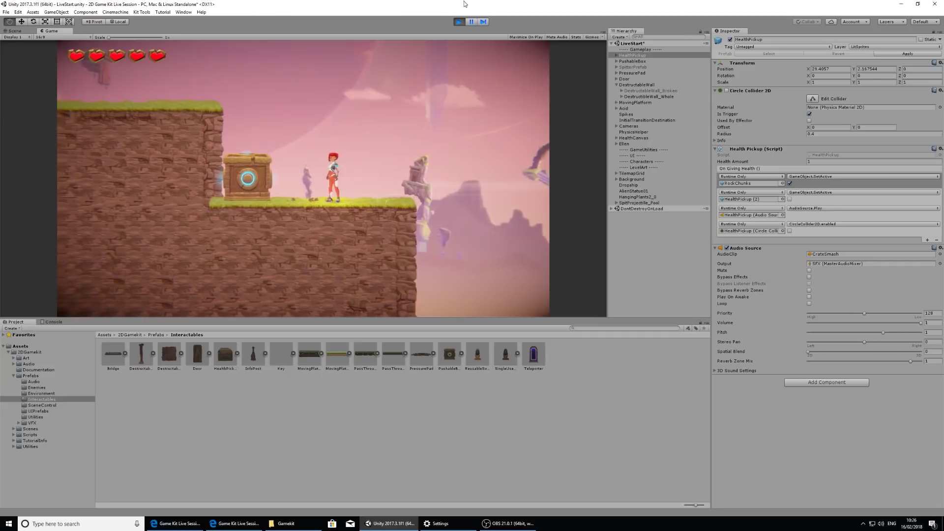
{"action": "key", "text": "space"}
{"action": "key", "text": "d"}
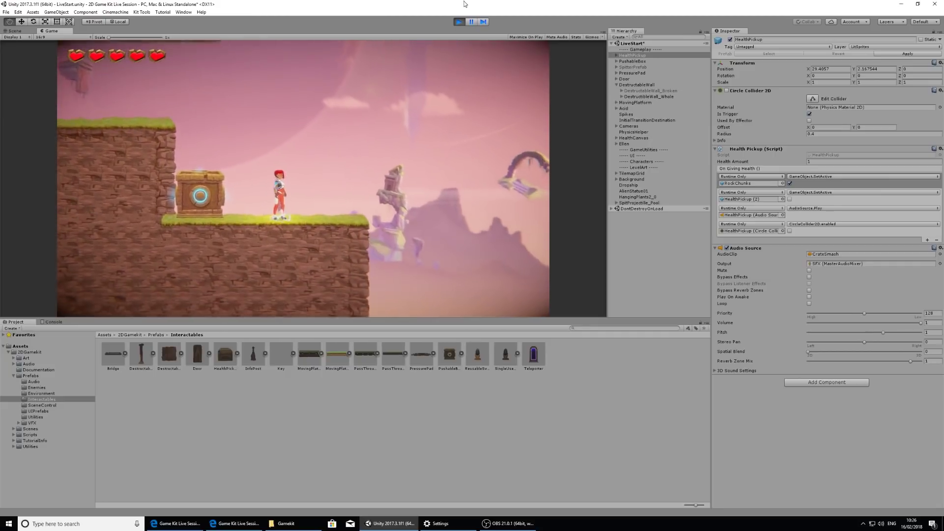
{"action": "key", "text": "a"}
{"action": "key", "text": "space"}
{"action": "key", "text": "d"}
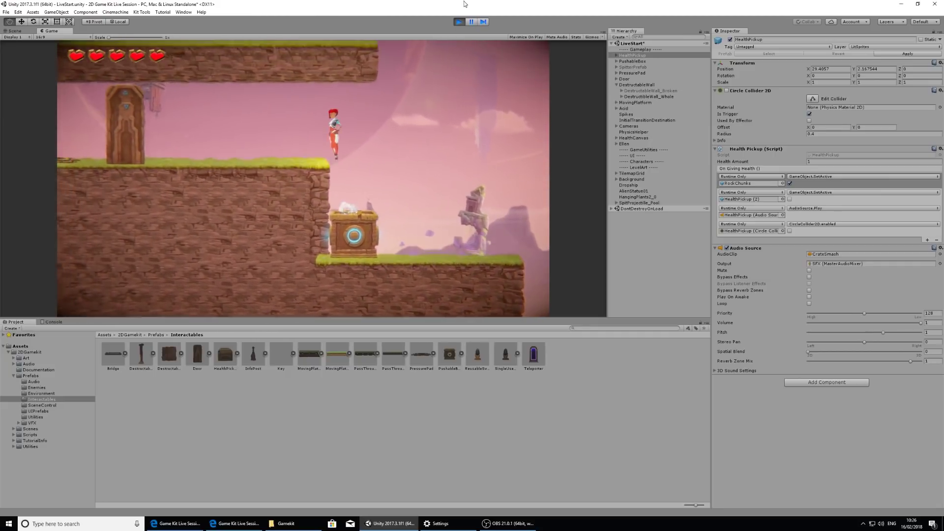
{"action": "left_click", "coordinate": [459, 22]}
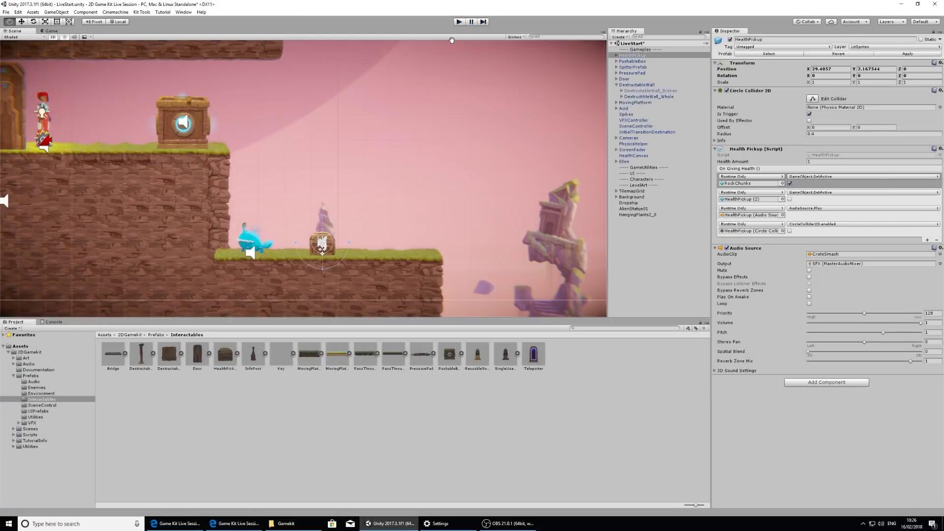
{"action": "left_click", "coordinate": [459, 22]}
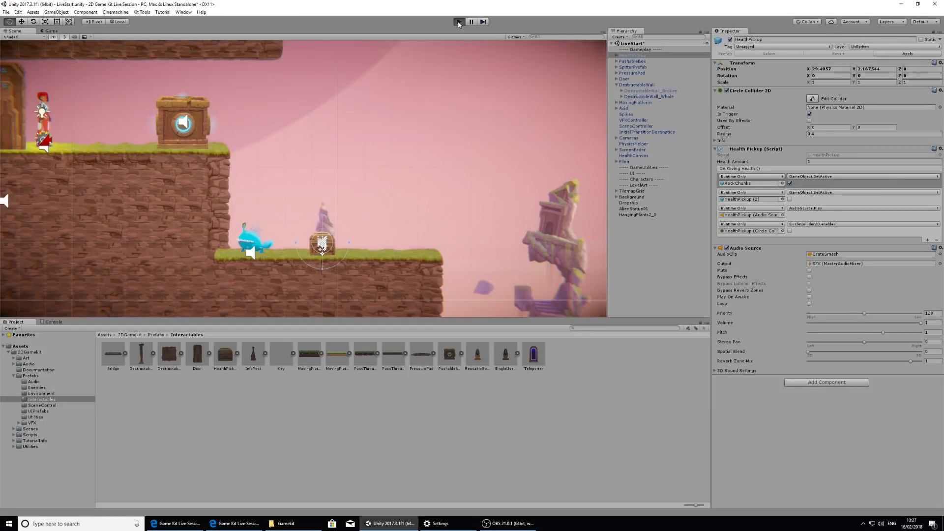
{"action": "key", "text": "d"}
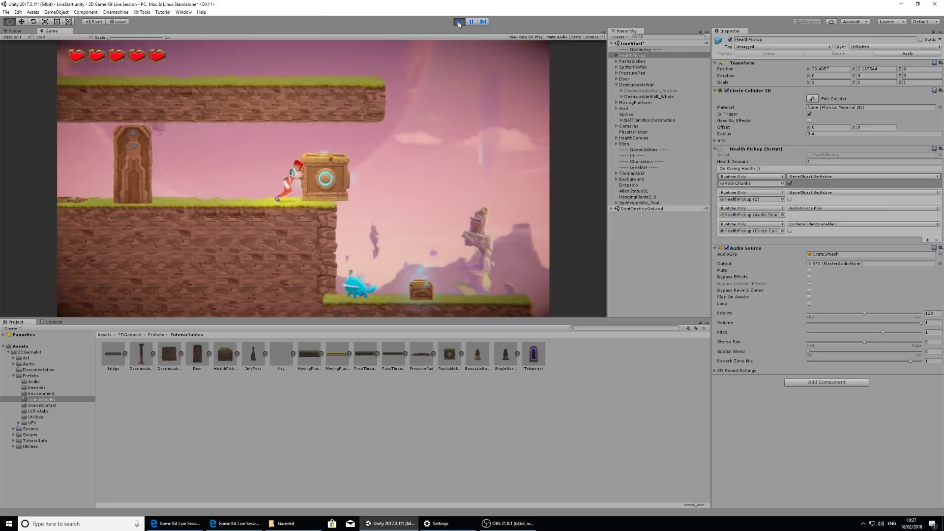
{"action": "key", "text": "a"}
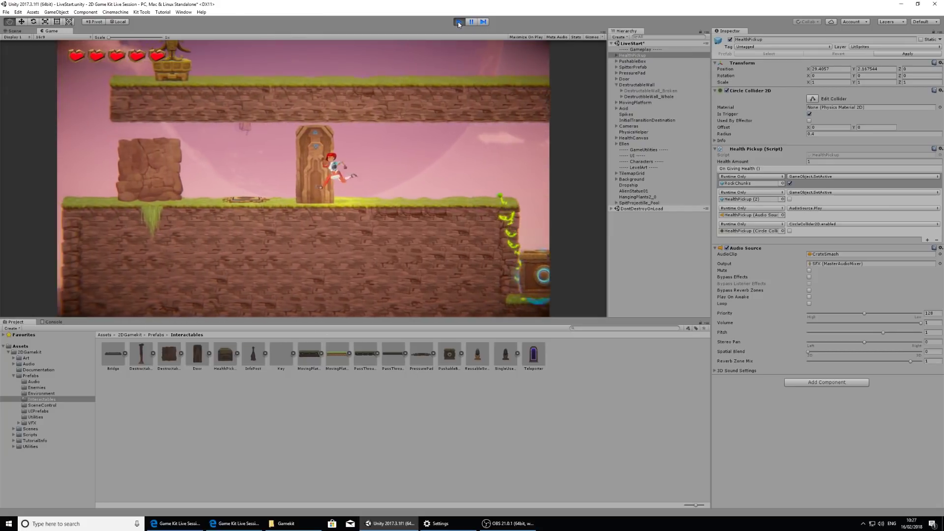
{"action": "key", "text": "d"}
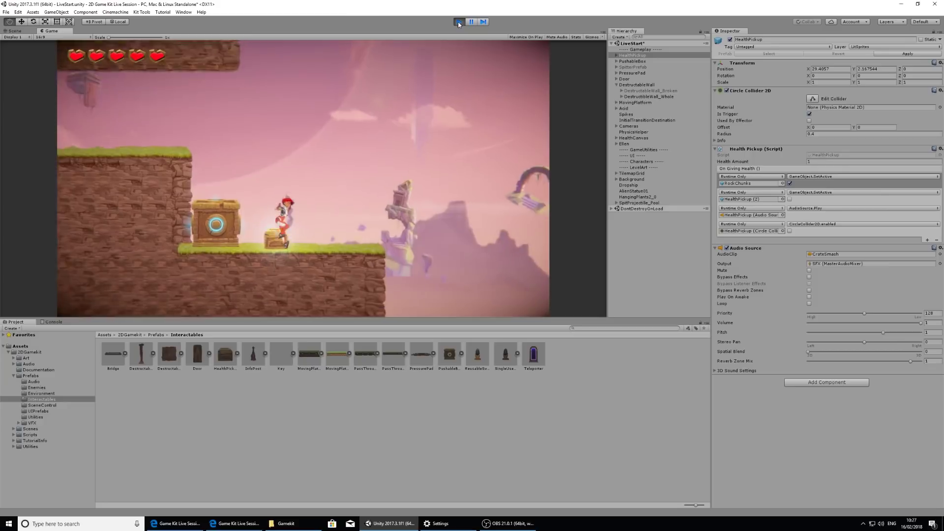
{"action": "key", "text": "d"}
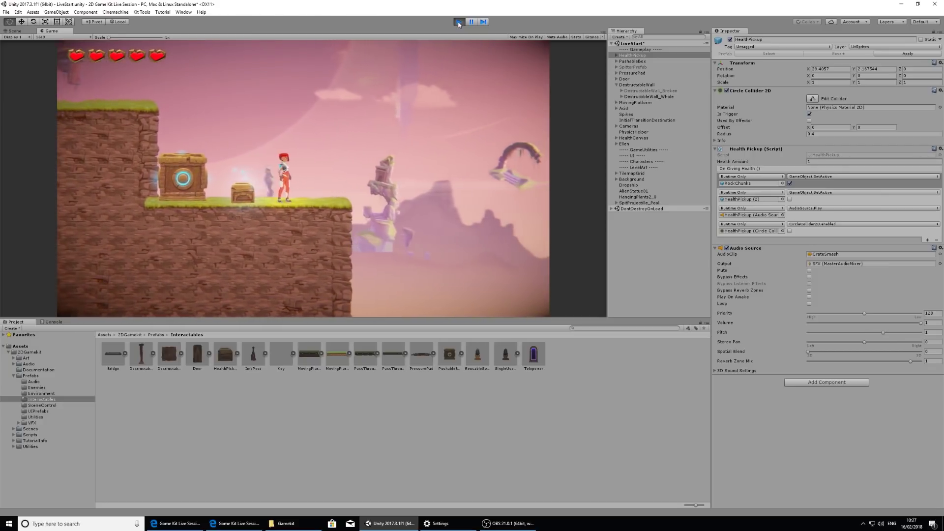
{"action": "key", "text": "a"}
{"action": "key", "text": "space"}
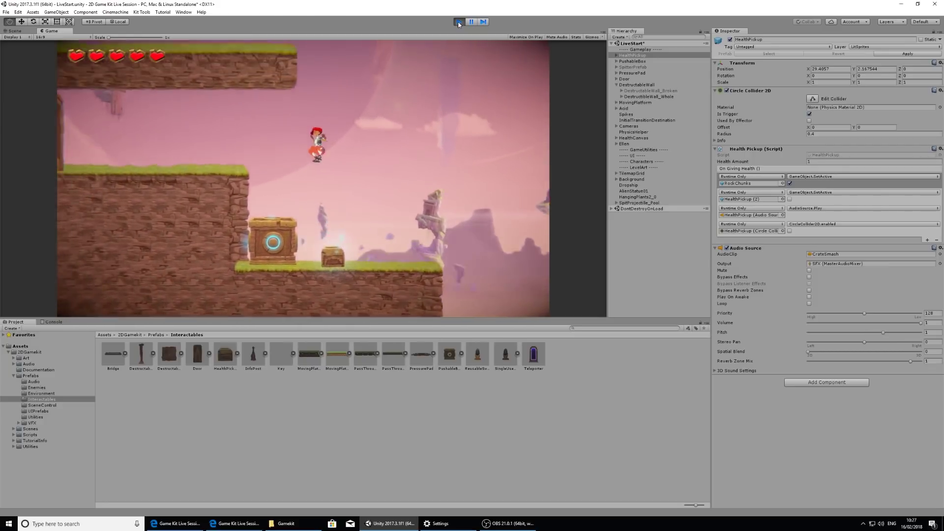
{"action": "key", "text": "a"}
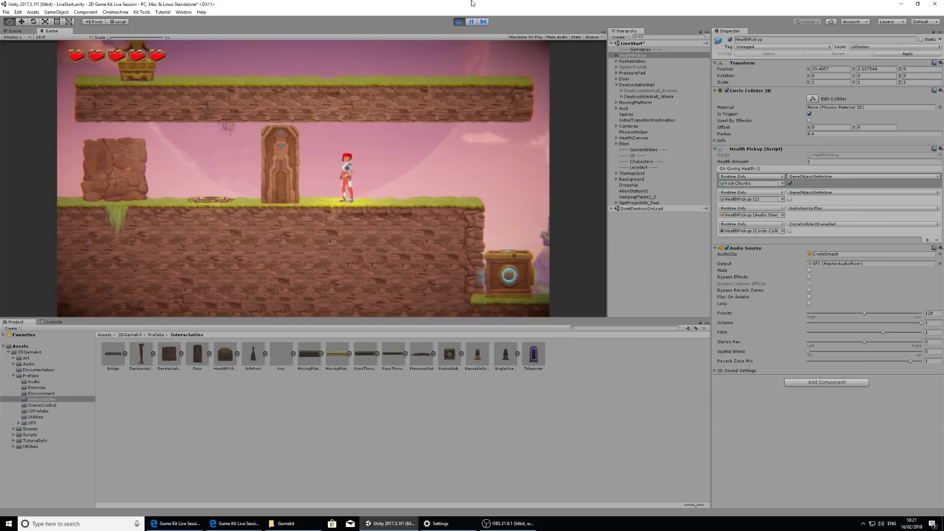
{"action": "left_click", "coordinate": [459, 22]}
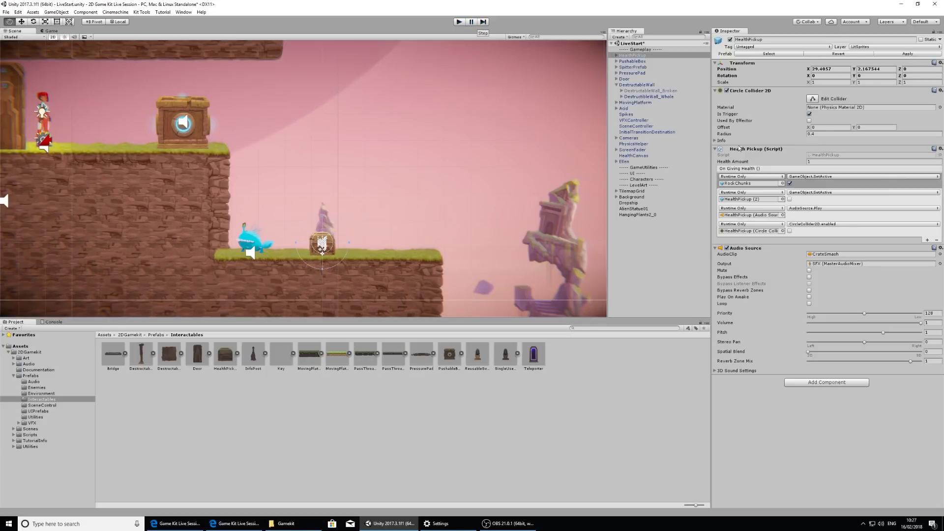